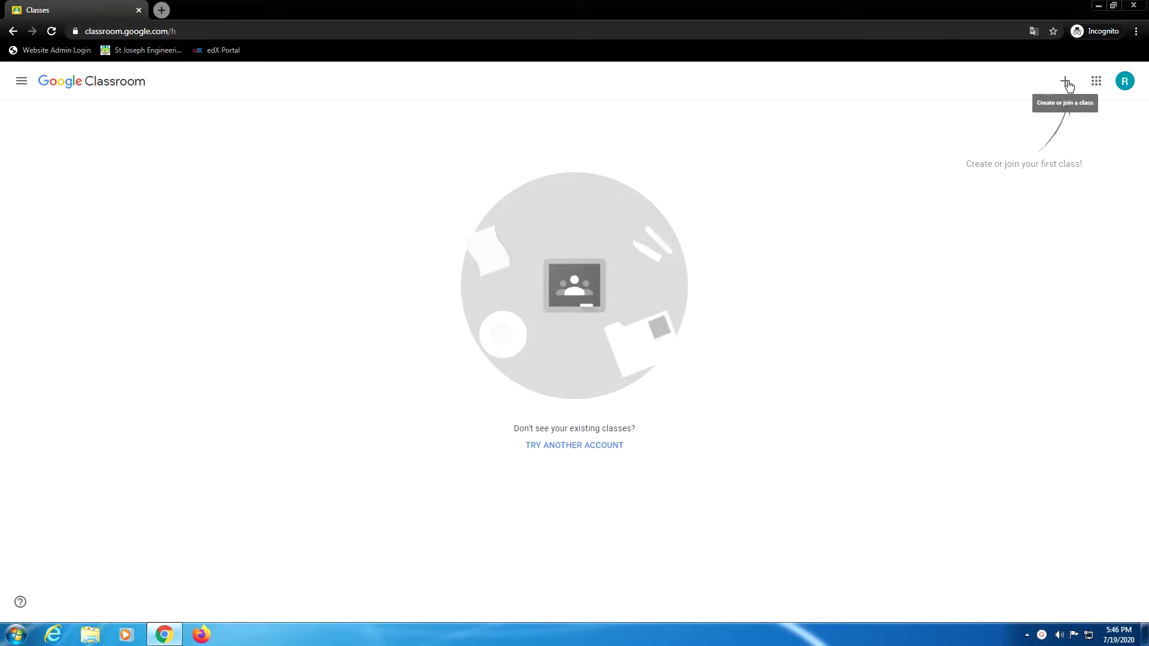
Start creating a new class and acknowledge the notice about not using Classroom at a school with students
{"action": "left_click", "coordinate": [1068, 84]}
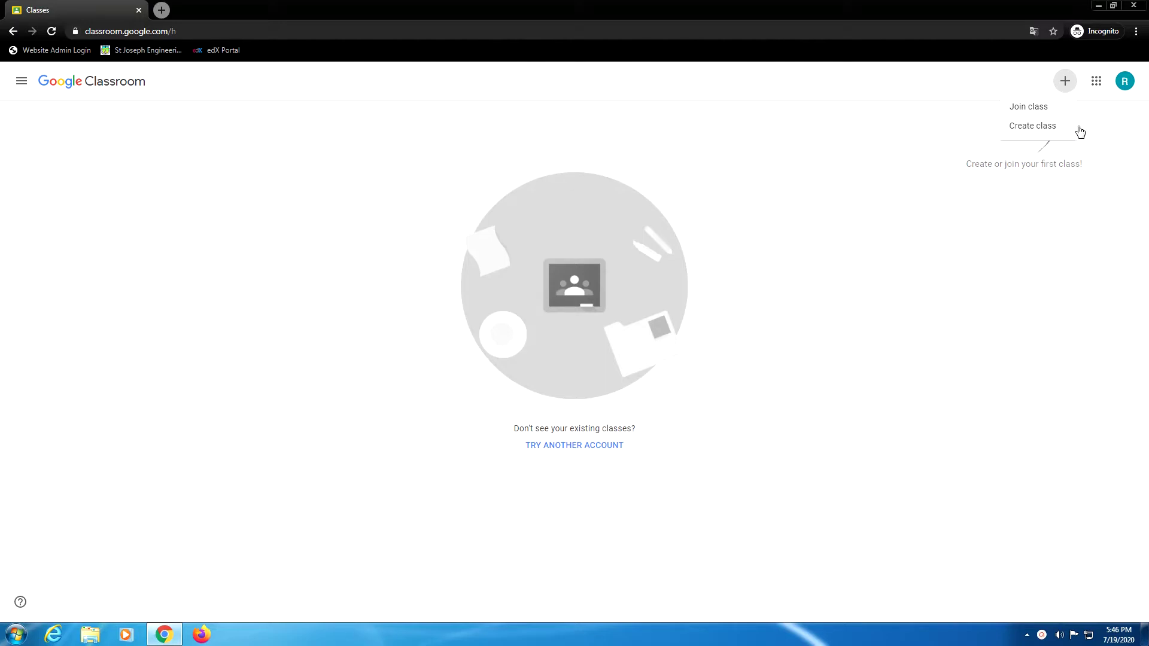
{"action": "left_click", "coordinate": [1042, 134]}
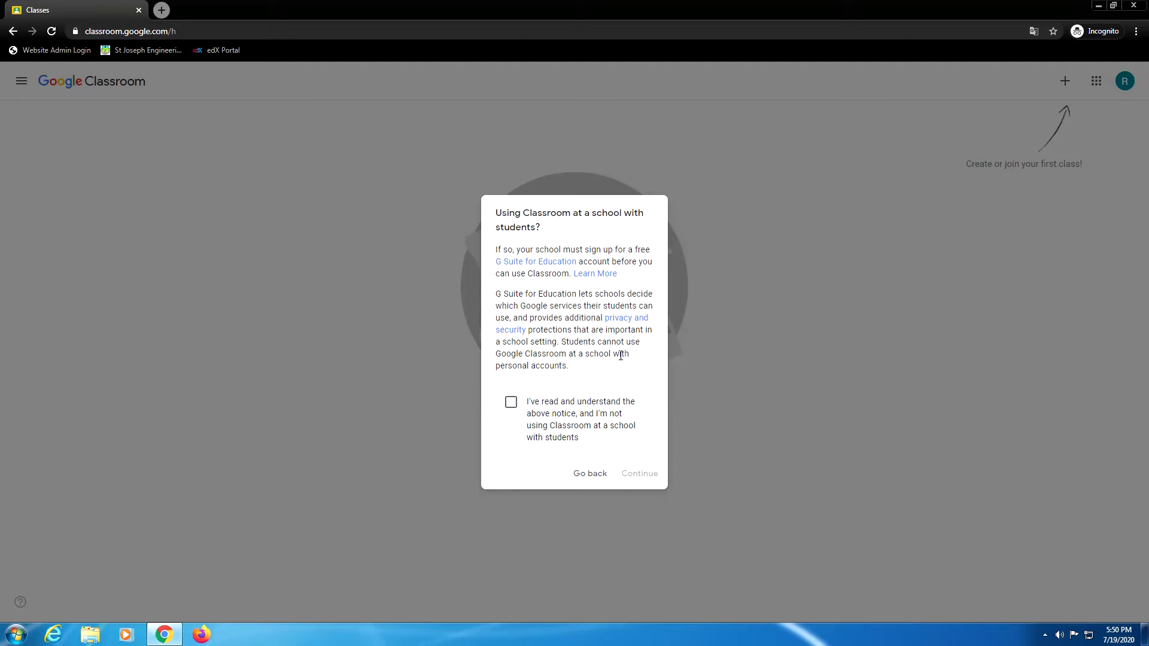
{"action": "left_click", "coordinate": [511, 406]}
{"action": "left_click", "coordinate": [639, 475]}
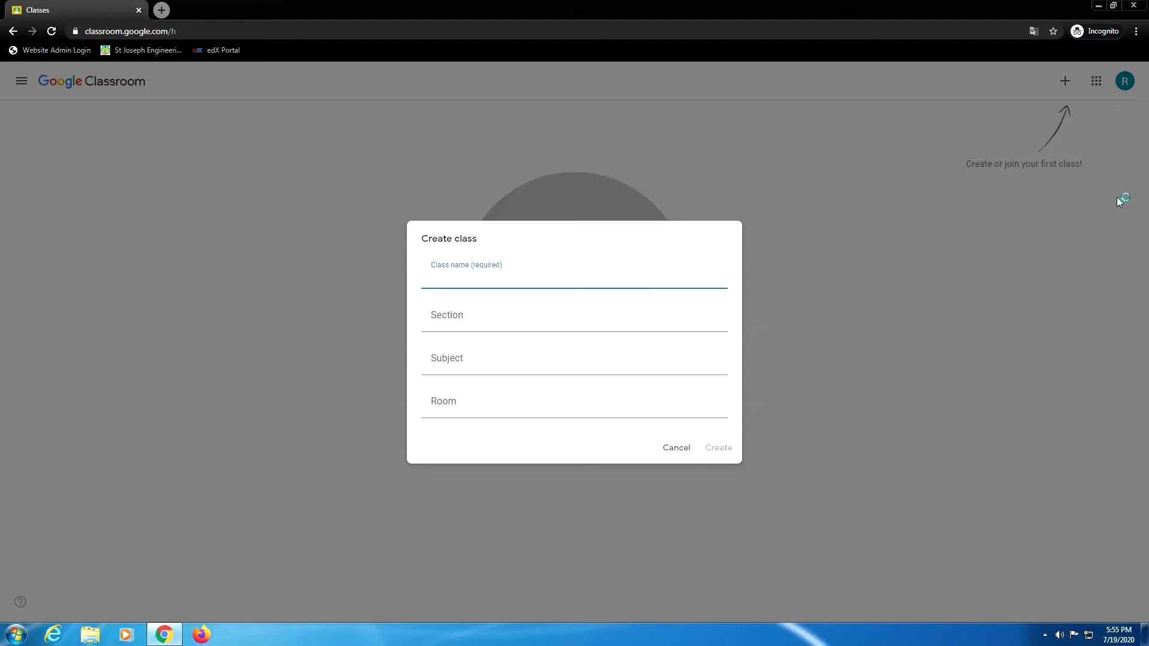
Enter Science-4-B-(2020-21) as the name of the new class
{"action": "type", "text": "Science"}
{"action": "type", "text": "-4-B-"}
{"action": "type", "text": "2020"}
{"action": "key", "text": "Left"}
{"action": "key", "text": "Left"}
{"action": "type", "text": "("}
{"action": "key", "text": "Right"}
{"action": "type", "text": "-21)"}
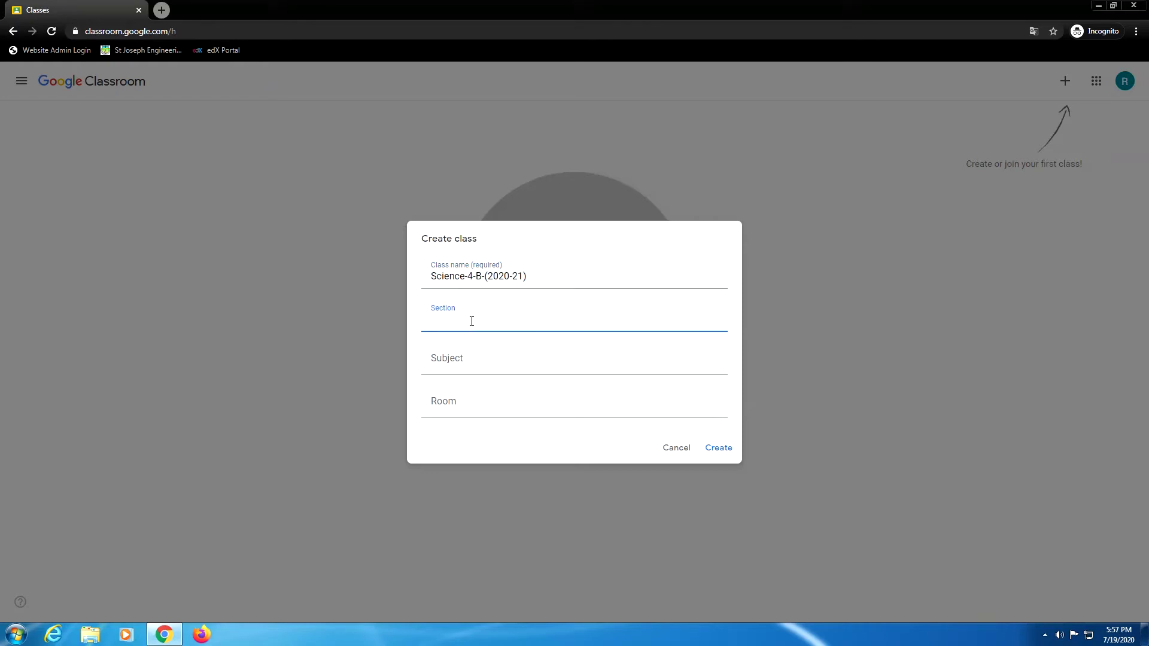
Fill in the section as B Section, the subject as Science and the room as 201, and create the class
{"action": "type", "text": "Se"}
{"action": "left_click", "coordinate": [488, 348]}
{"action": "type", "text": "Science"}
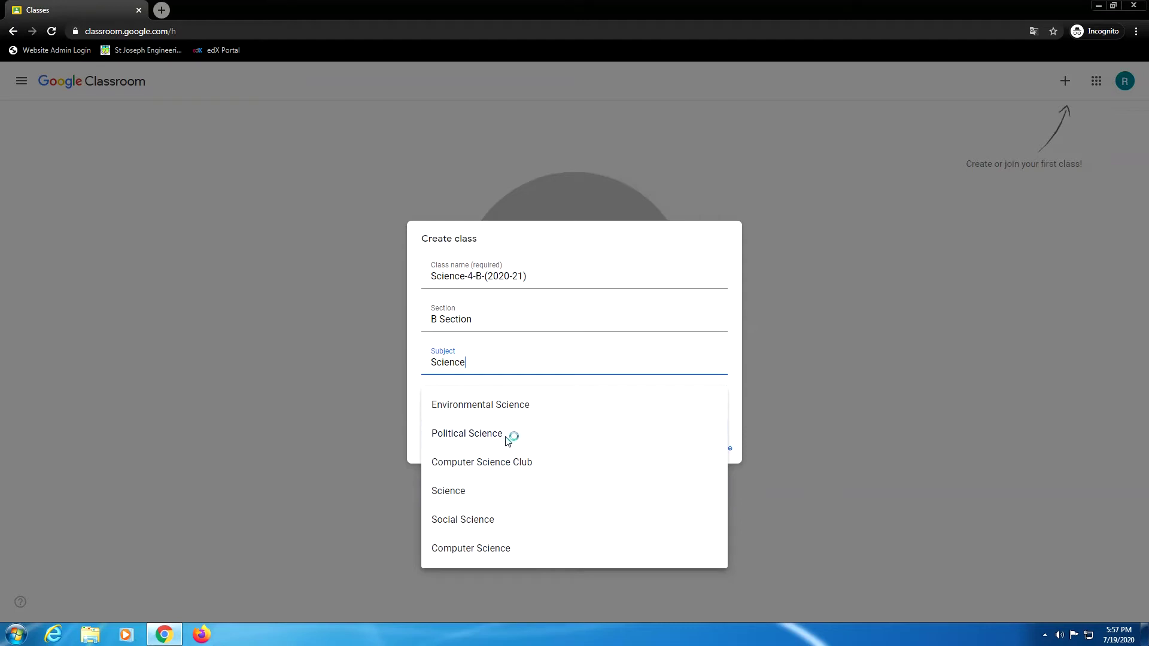
{"action": "left_click", "coordinate": [489, 496]}
{"action": "left_click", "coordinate": [516, 399]}
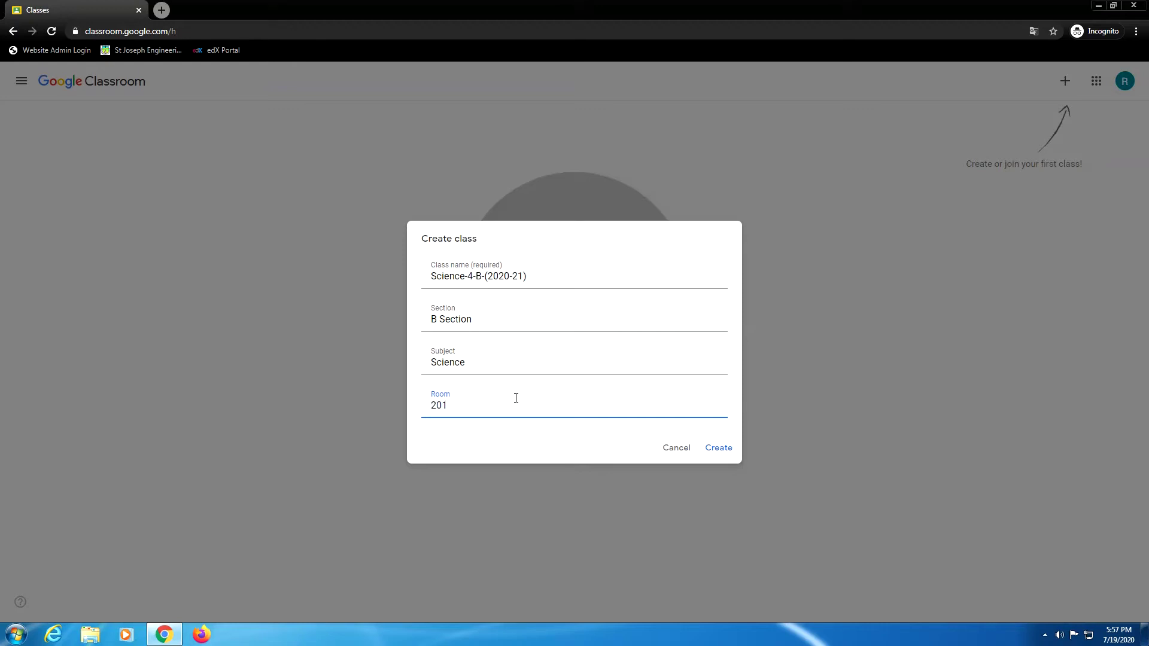
{"action": "left_click", "coordinate": [726, 448]}
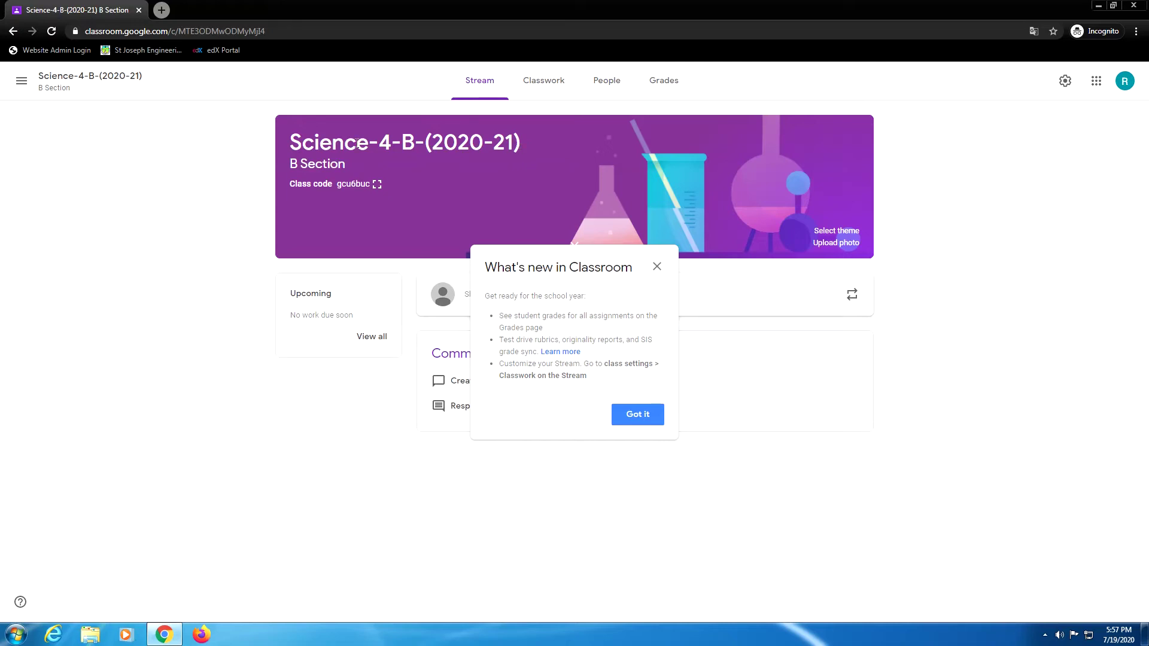
Open drive.google.com in a separate tab, inspect the new class's folder inside the Classroom folder, and return to the class
{"action": "left_click", "coordinate": [163, 12]}
{"action": "type", "text": "drive.google.com"}
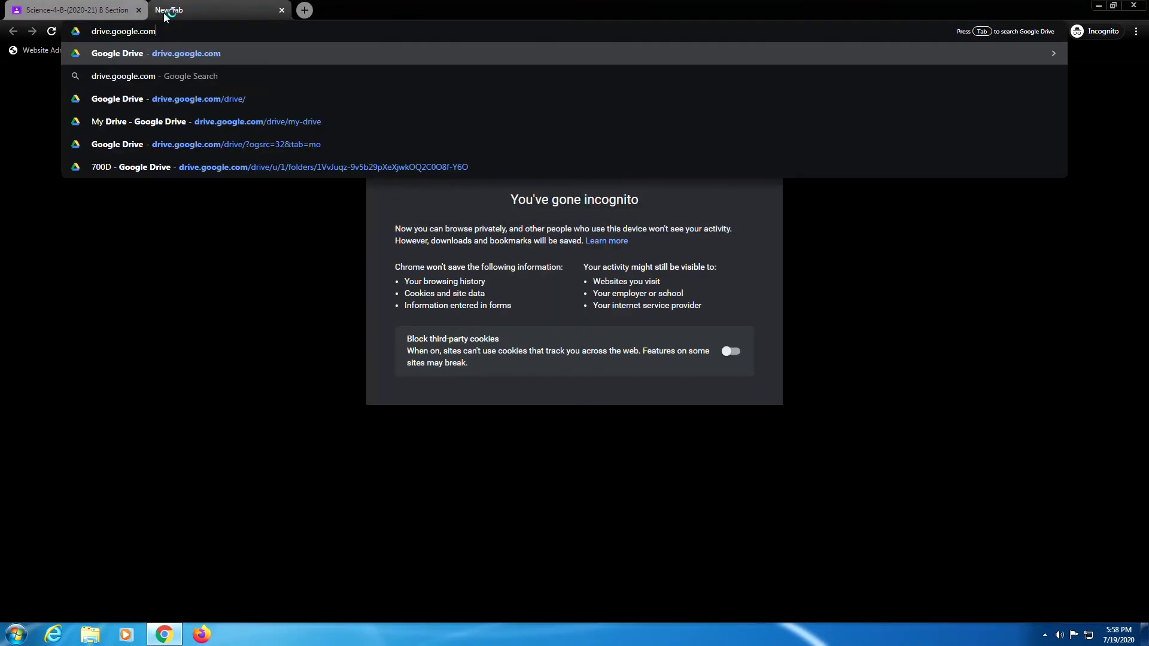
{"action": "key", "text": "Return"}
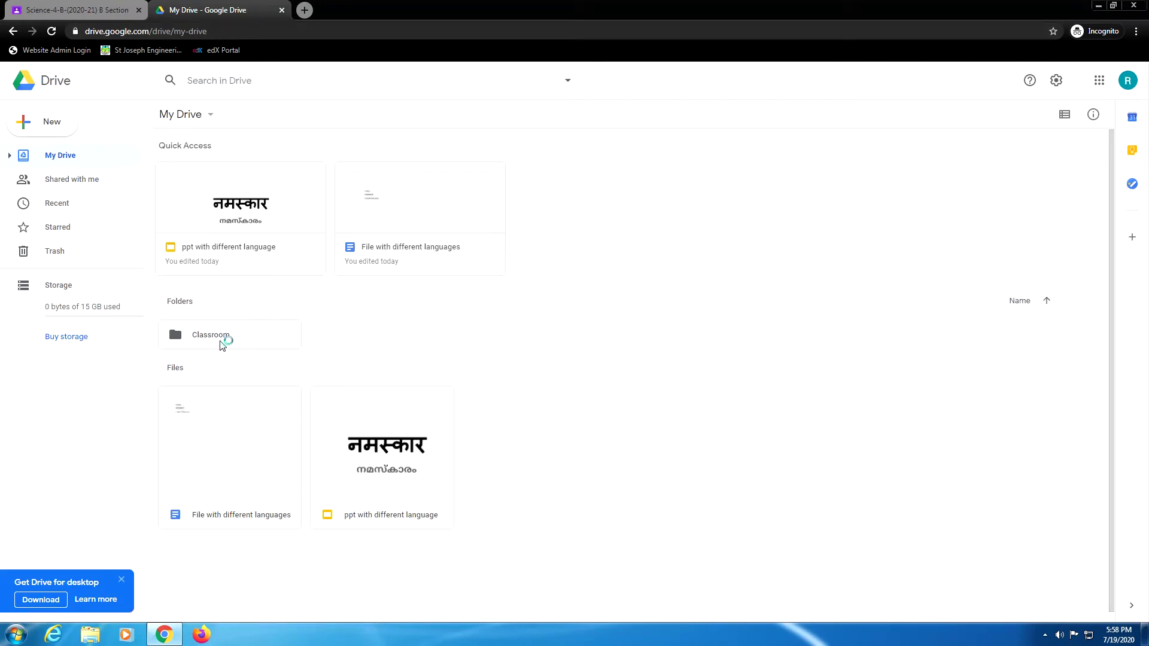
{"action": "double_click", "coordinate": [221, 343]}
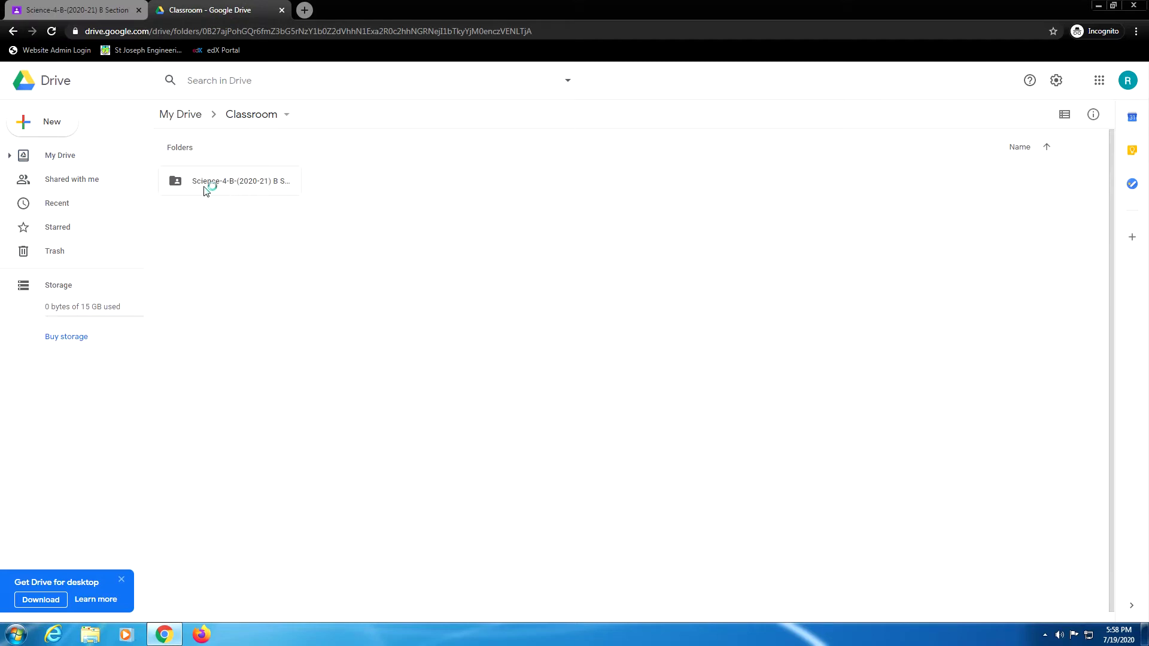
{"action": "double_click", "coordinate": [258, 190]}
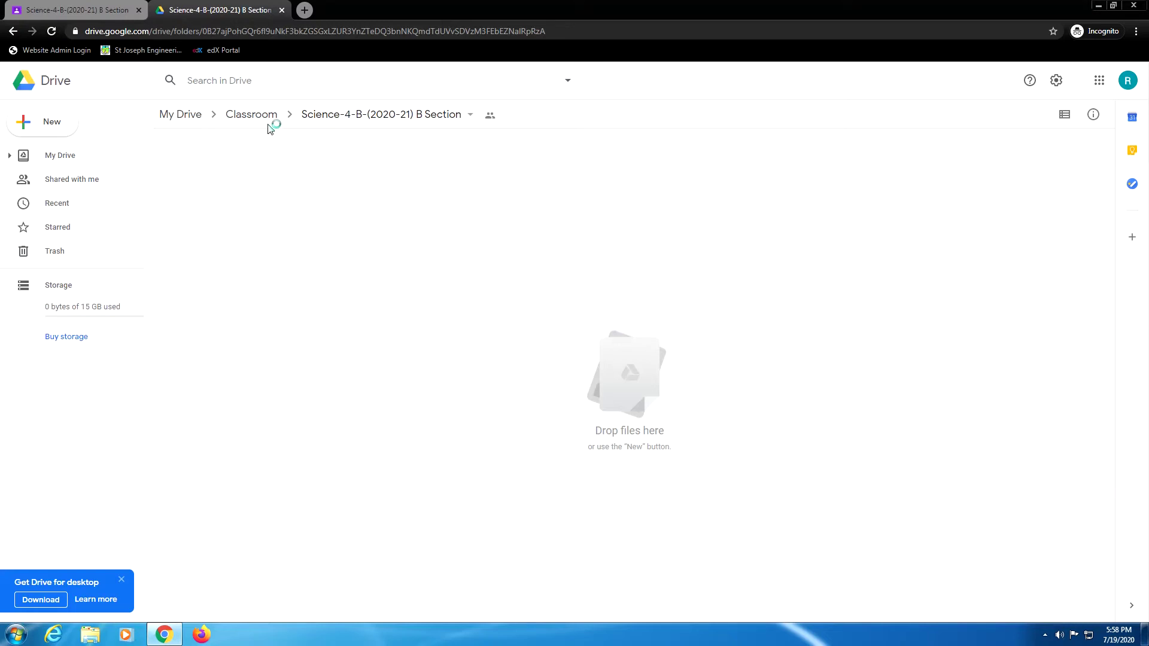
{"action": "left_click", "coordinate": [178, 114]}
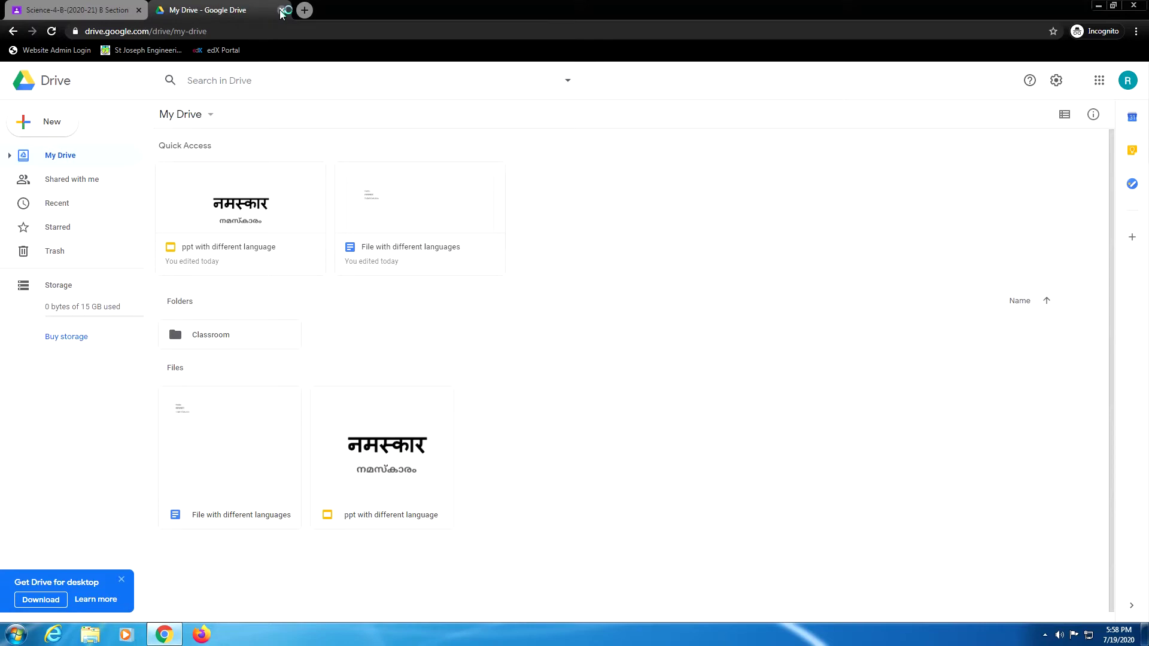
{"action": "left_click", "coordinate": [279, 12]}
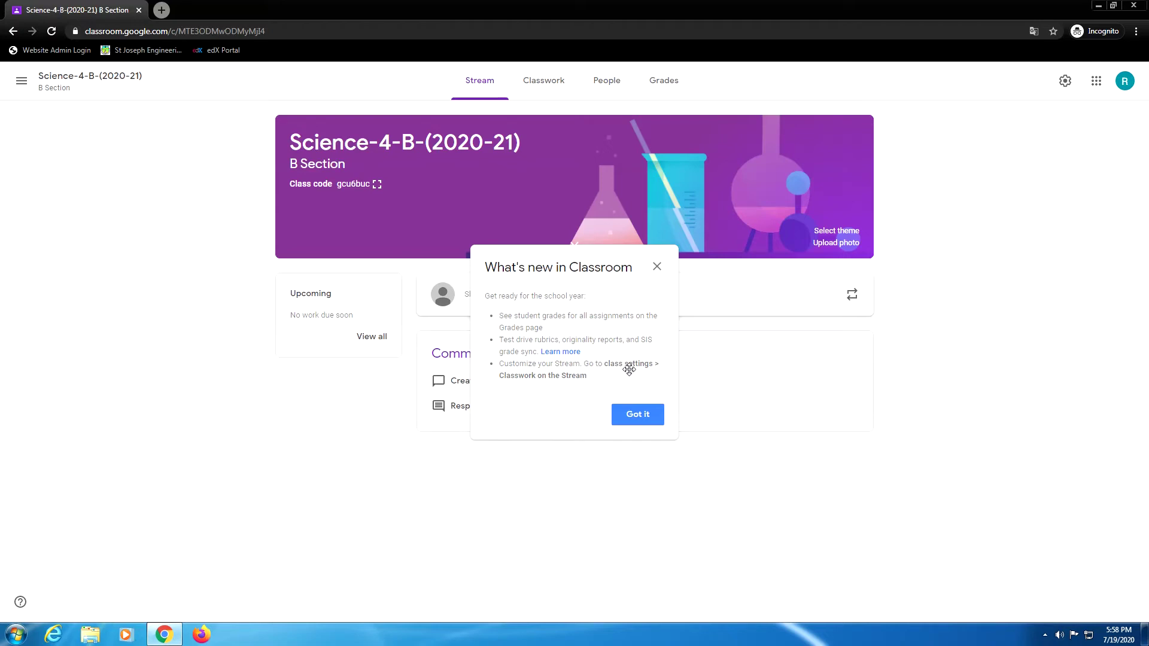
Dismiss the What's new notice and review the class's Classwork, People and Grades pages, ending on the Stream
{"action": "left_click", "coordinate": [639, 414]}
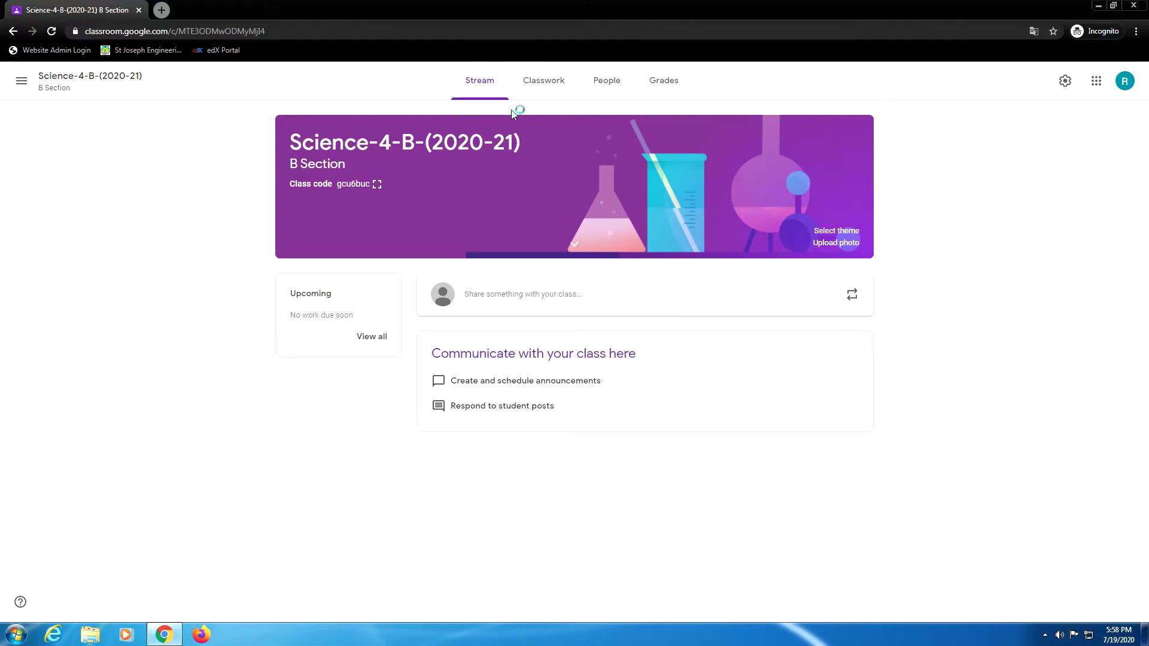
{"action": "left_click", "coordinate": [542, 89]}
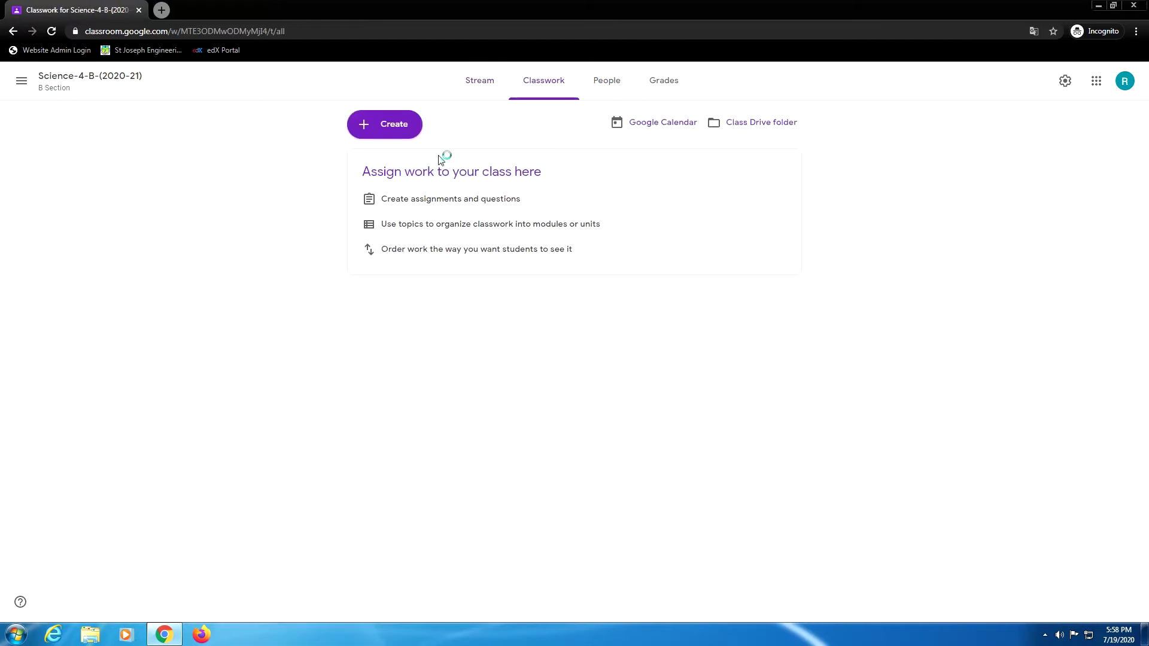
{"action": "left_click", "coordinate": [396, 127]}
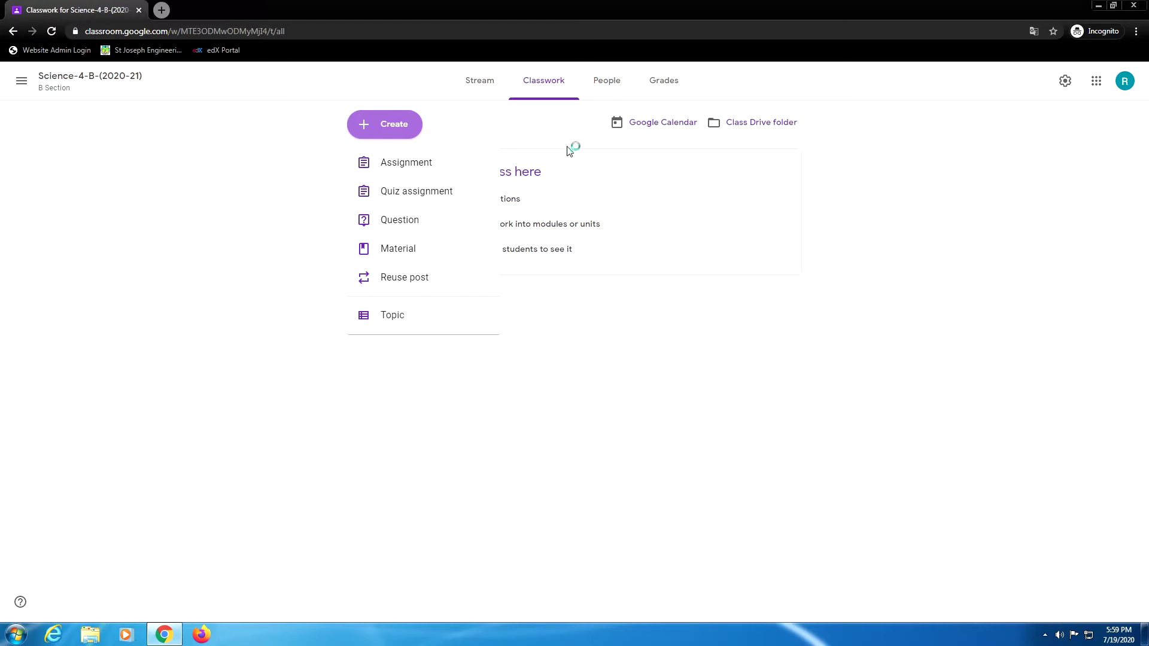
{"action": "left_click", "coordinate": [615, 85]}
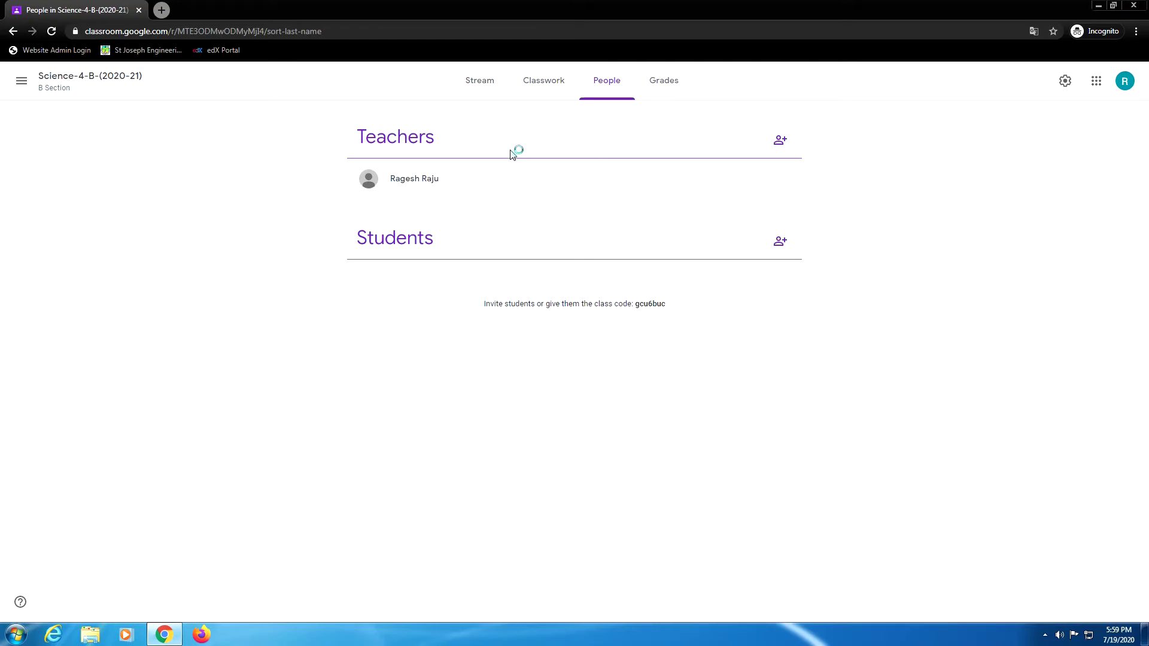
{"action": "left_click", "coordinate": [661, 90]}
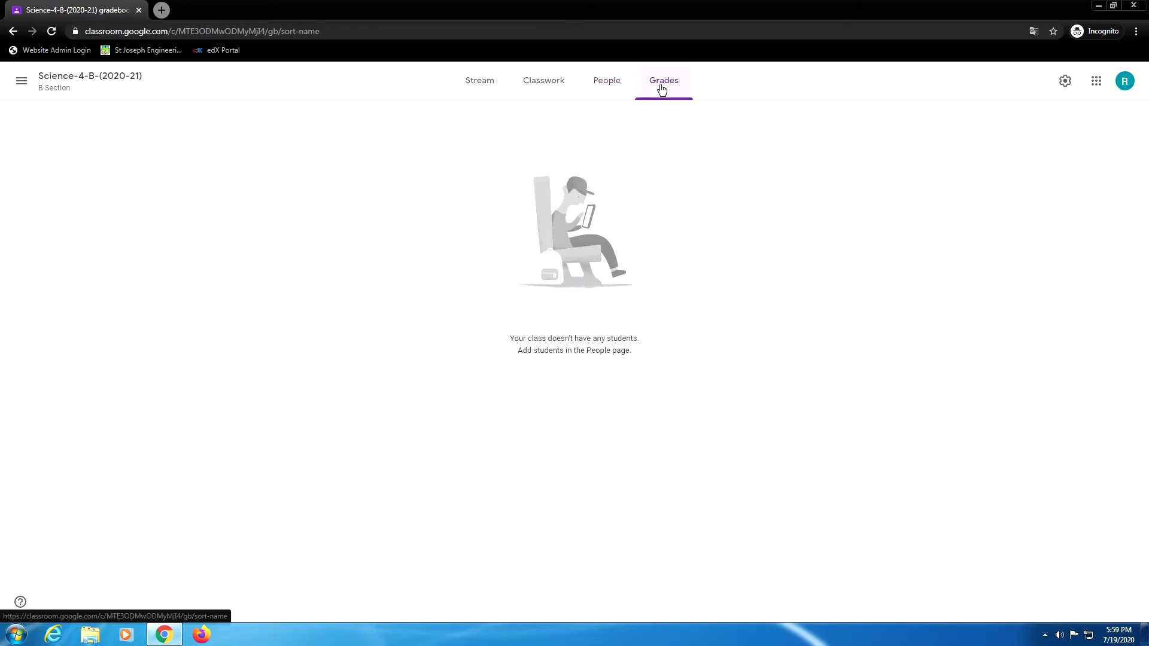
{"action": "left_click", "coordinate": [611, 92]}
{"action": "left_click", "coordinate": [564, 84]}
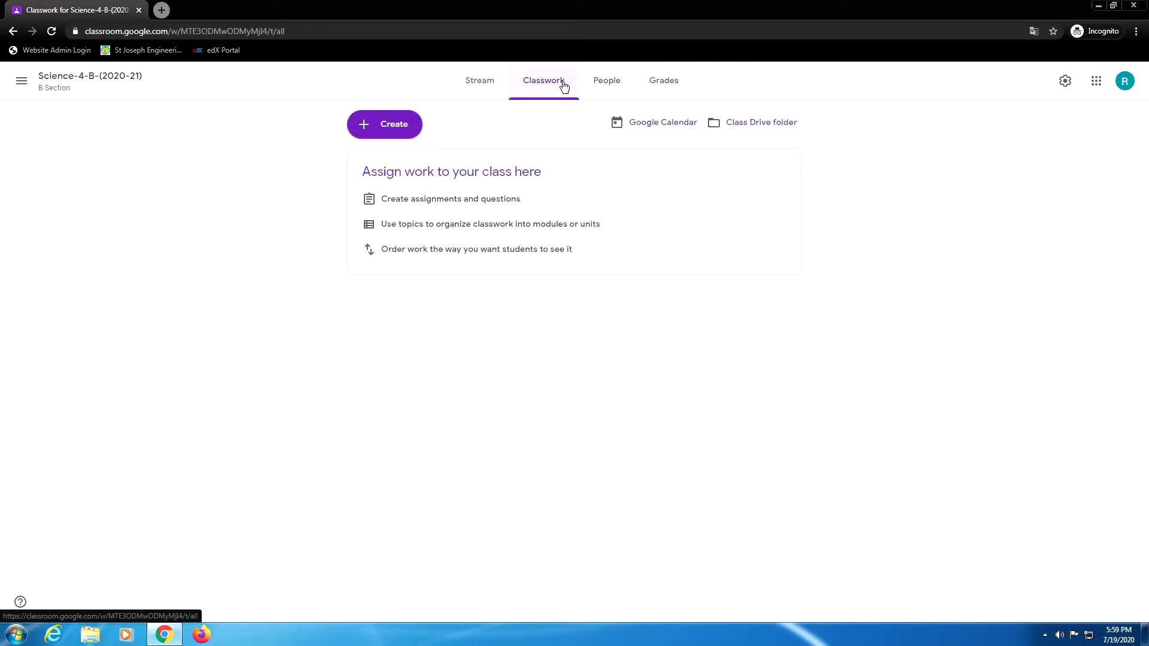
{"action": "left_click", "coordinate": [492, 87]}
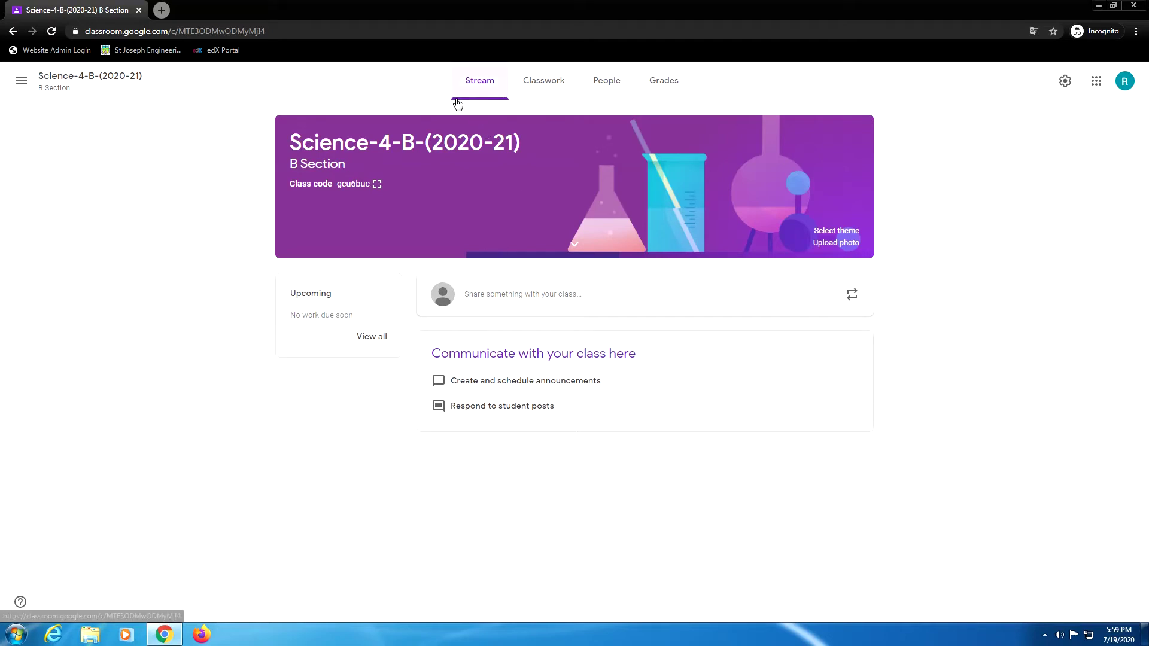
Open the general Classroom settings and switch receiving email notifications off and back on
{"action": "left_click", "coordinate": [23, 87]}
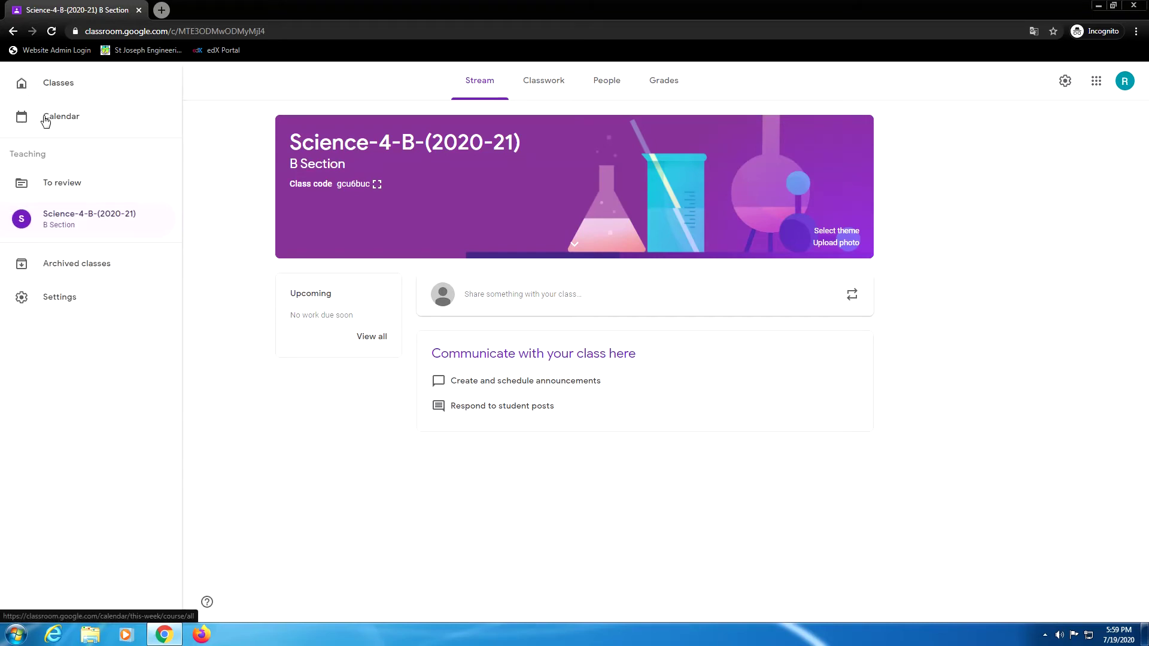
{"action": "left_click", "coordinate": [69, 302]}
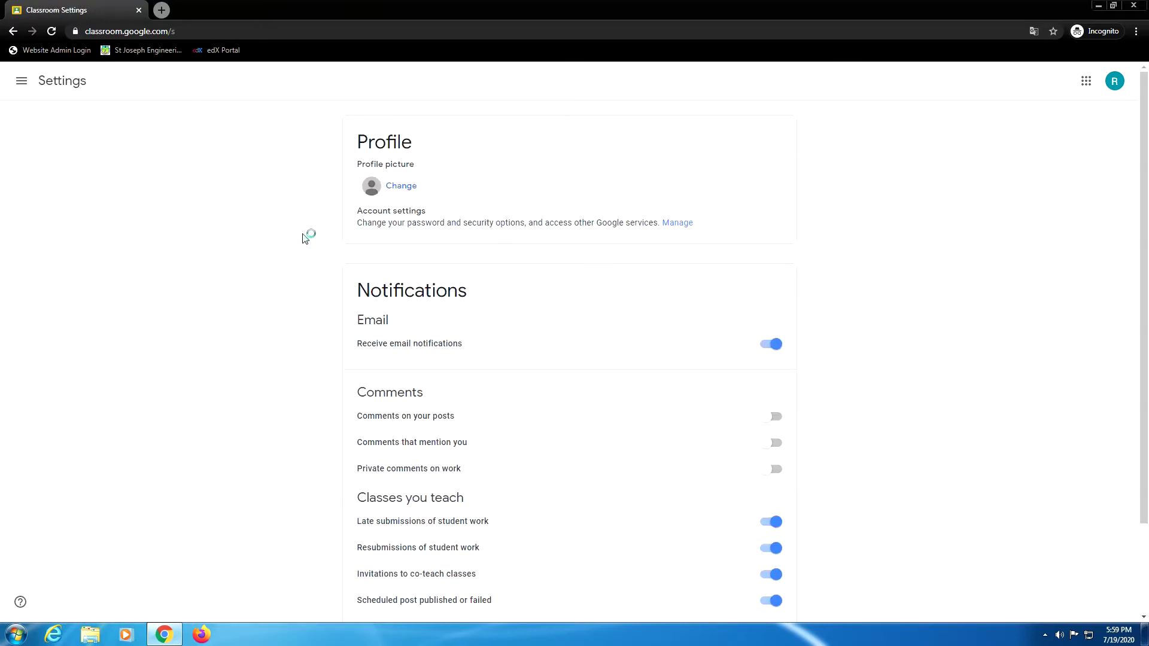
{"action": "scroll", "coordinate": [353, 248], "scroll_direction": "down", "scroll_amount": 1}
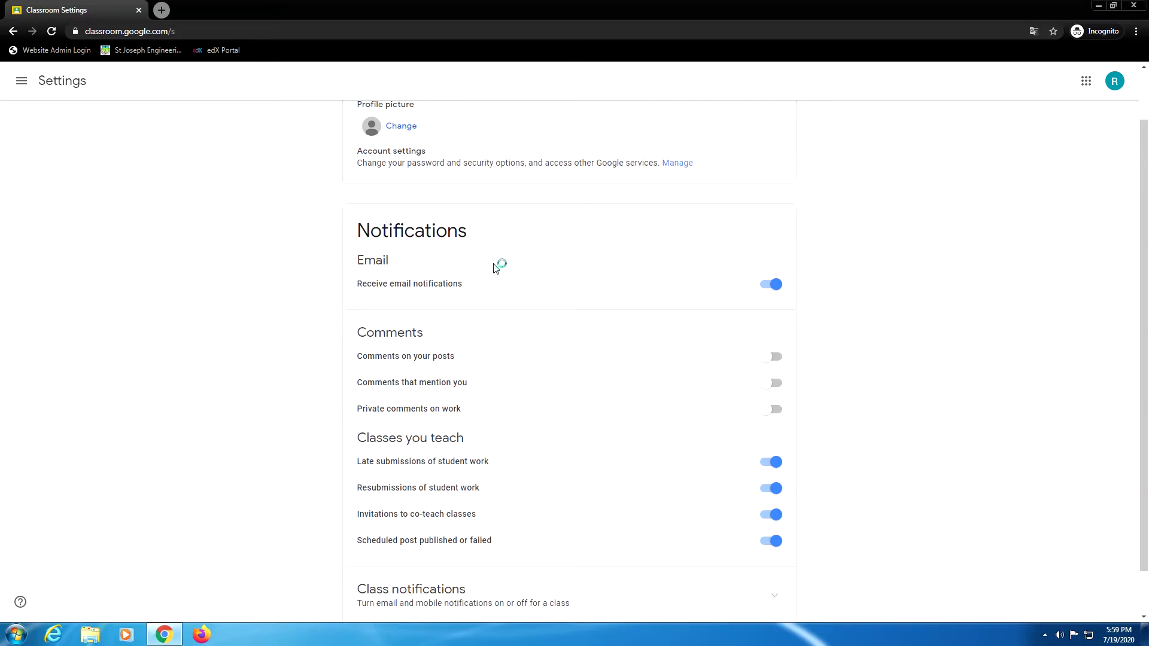
{"action": "left_click", "coordinate": [770, 288]}
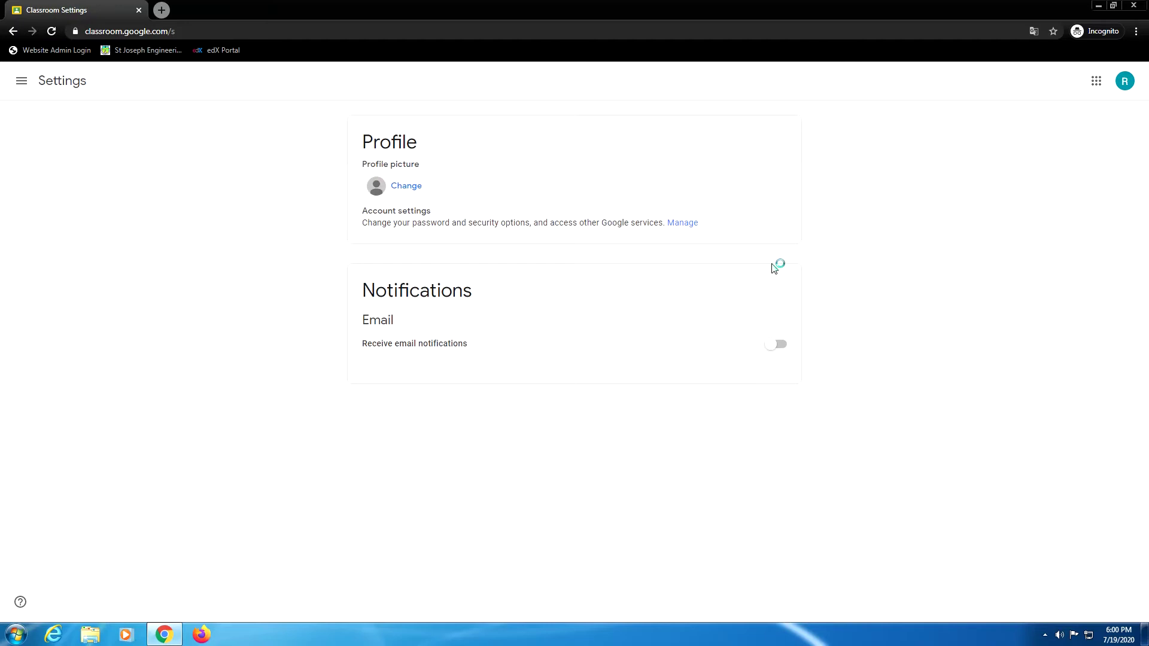
{"action": "left_click", "coordinate": [783, 346]}
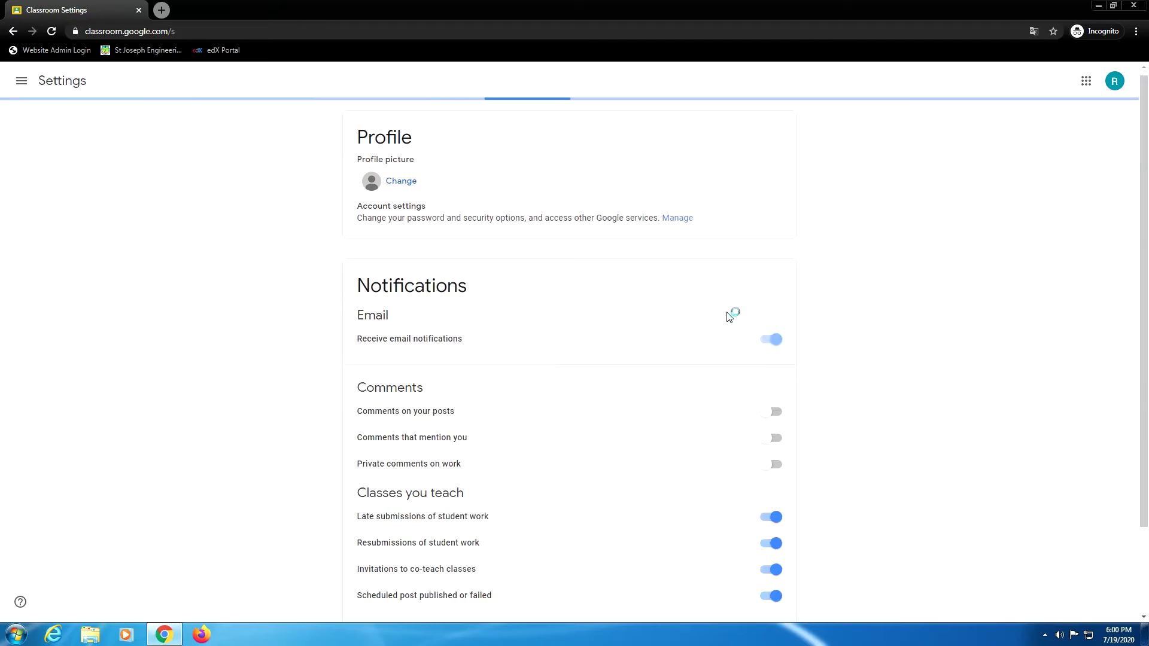
Turn off the notification for late submissions of student work
{"action": "scroll", "coordinate": [658, 312], "scroll_direction": "down", "scroll_amount": 2}
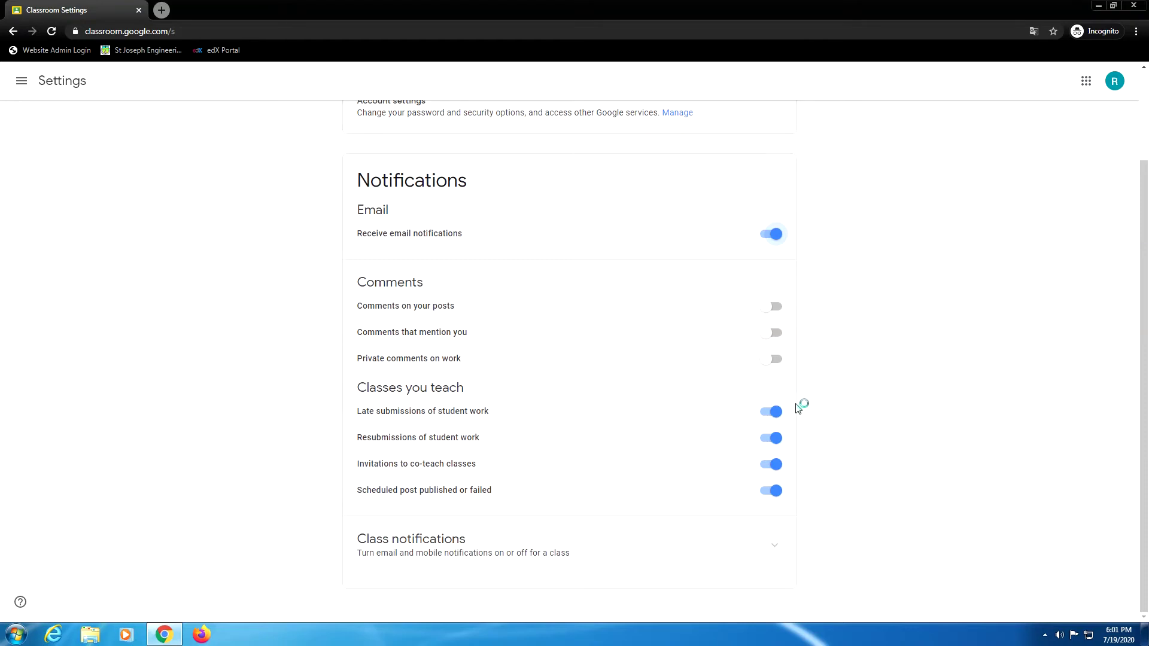
{"action": "left_click", "coordinate": [770, 420]}
Expand the class notifications and switch those for Science-4-B-(2020-21) off and back on
{"action": "left_click", "coordinate": [777, 549]}
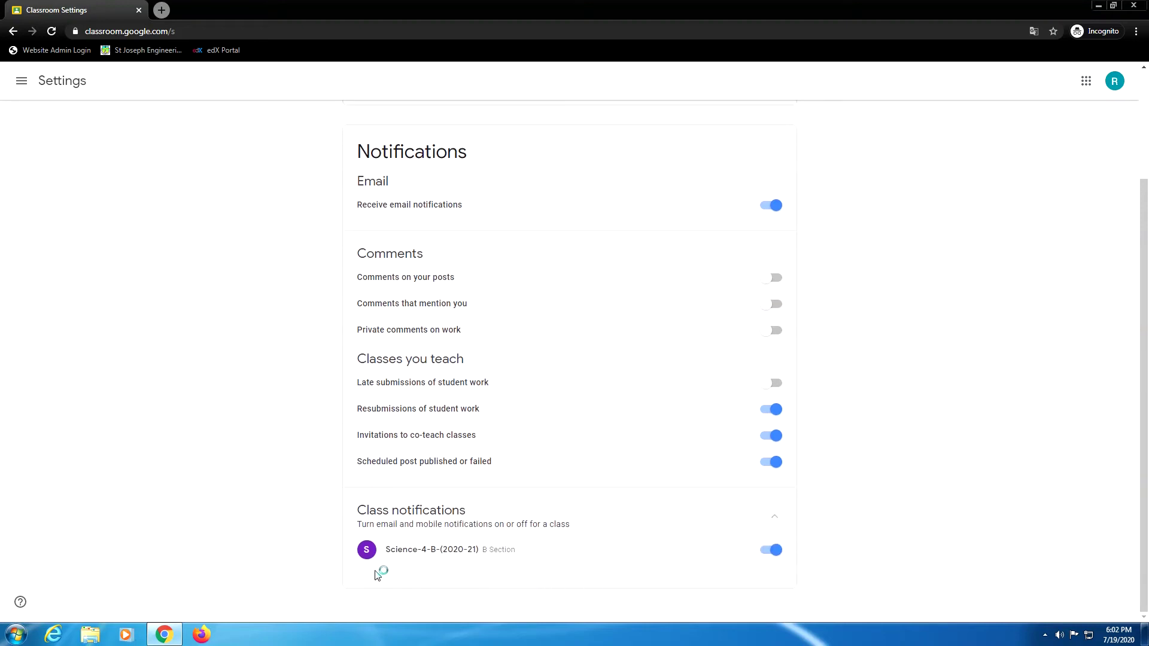
{"action": "left_click", "coordinate": [772, 557]}
{"action": "left_click", "coordinate": [778, 554]}
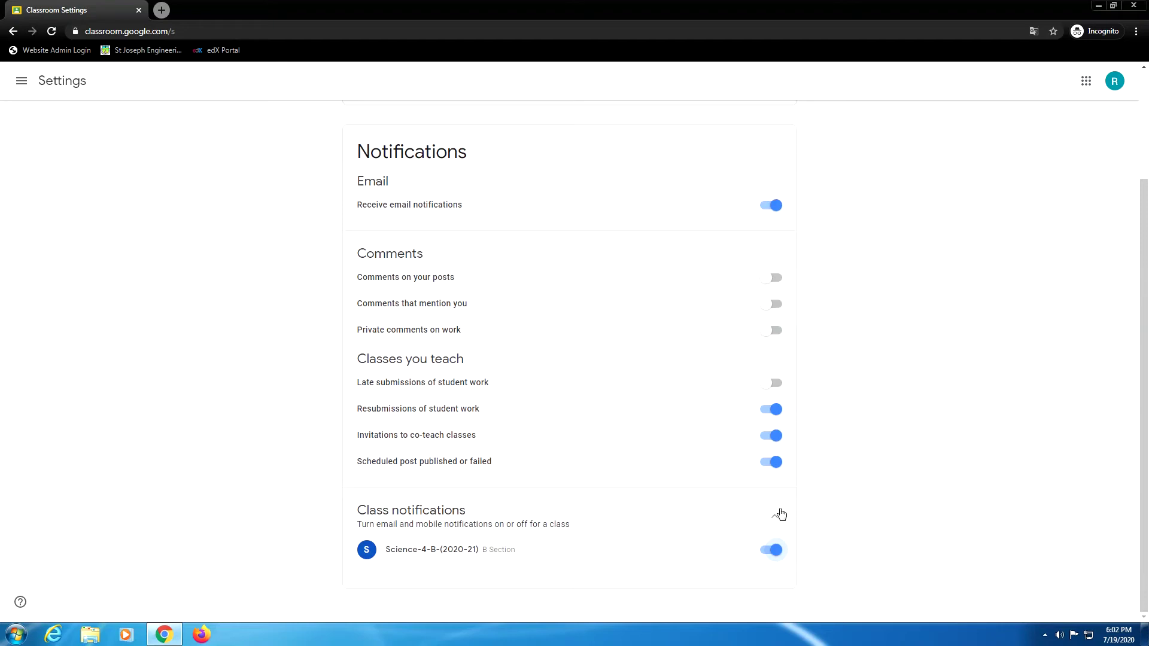
{"action": "left_click", "coordinate": [768, 556]}
{"action": "left_click", "coordinate": [776, 552]}
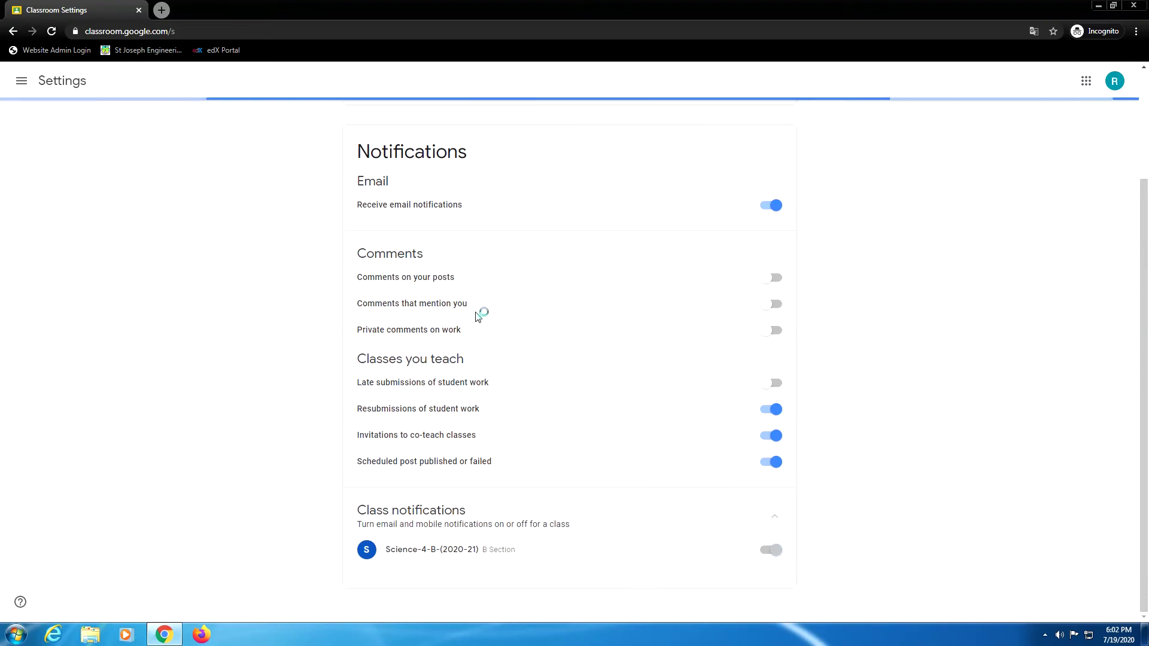
Reopen the Science-4-B-(2020-21) class from the class list and apply the General theme showing a tablet, phone and laptop
{"action": "left_click", "coordinate": [21, 81]}
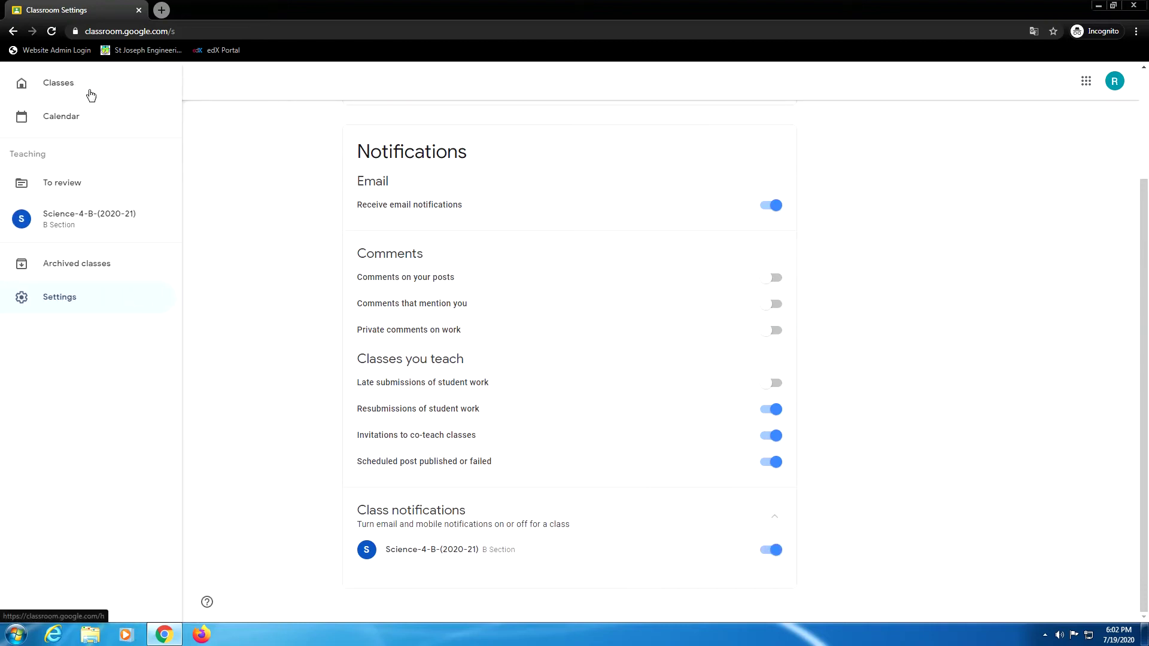
{"action": "left_click", "coordinate": [58, 89]}
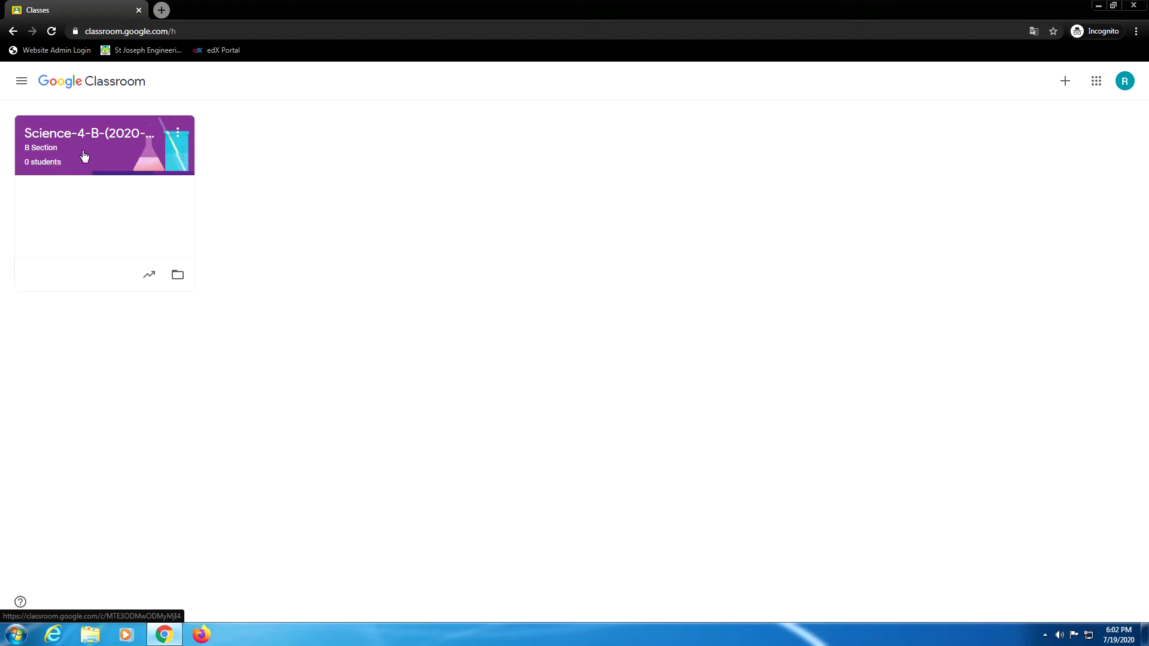
{"action": "left_click", "coordinate": [93, 136]}
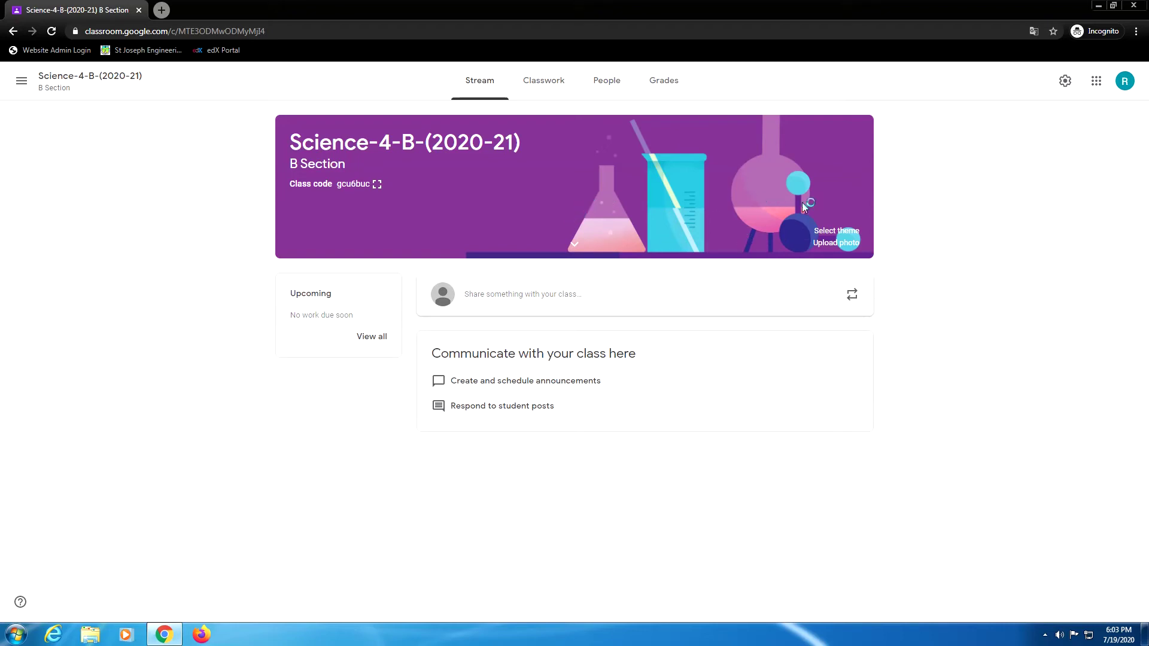
{"action": "left_click", "coordinate": [836, 231]}
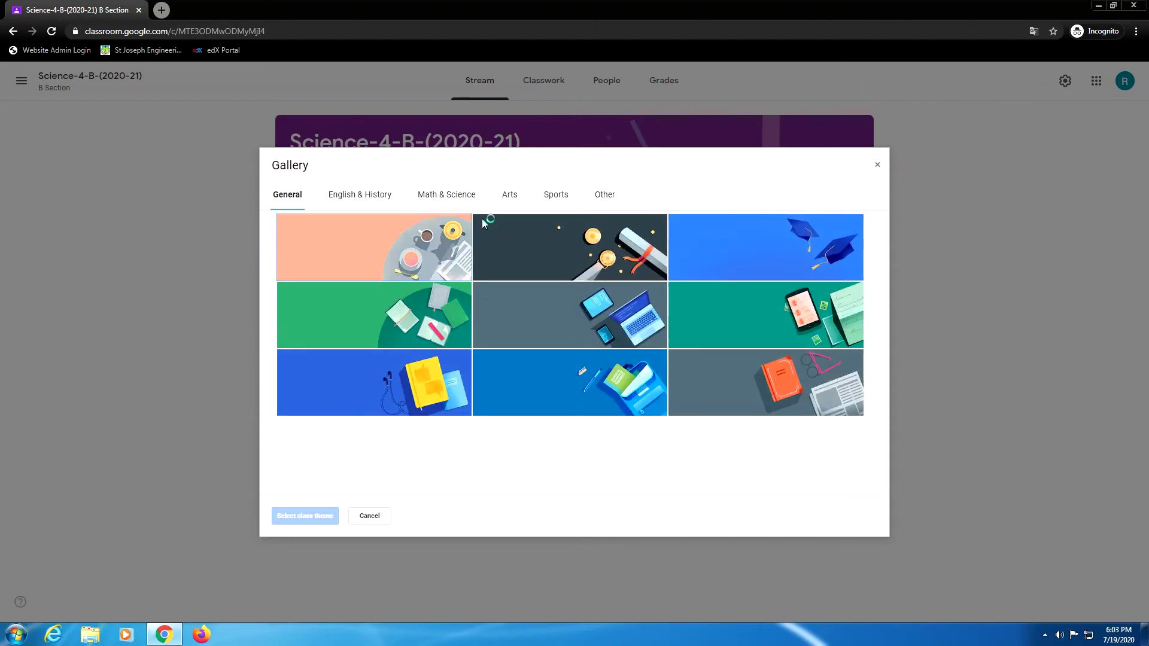
{"action": "left_click", "coordinate": [578, 308]}
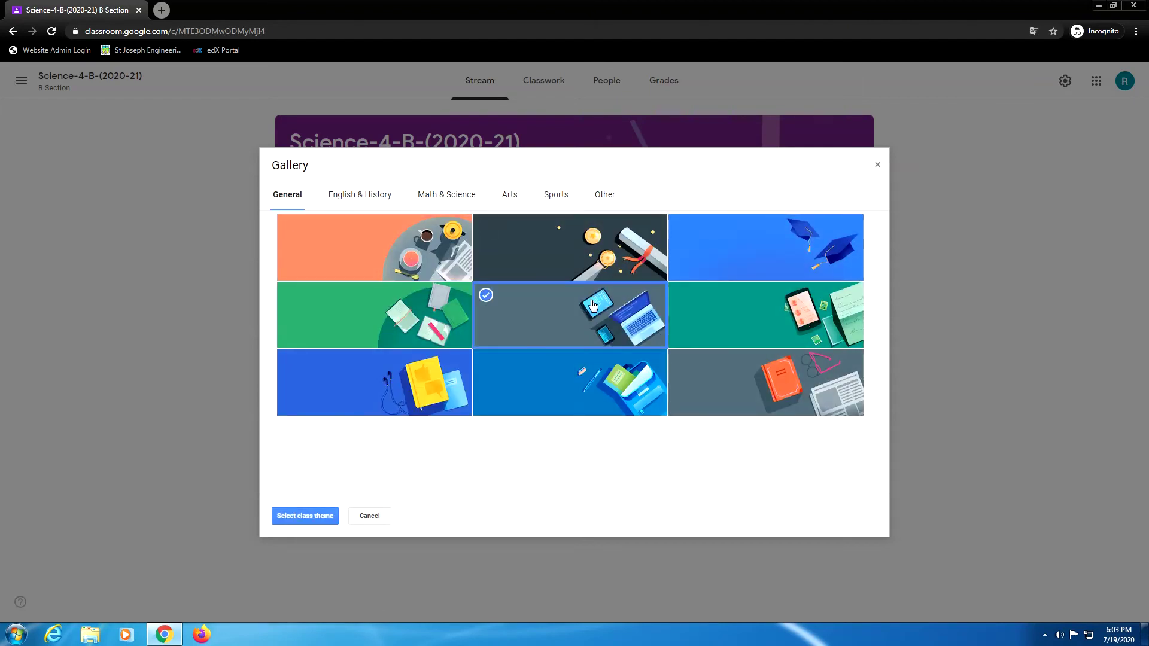
{"action": "left_click", "coordinate": [290, 519]}
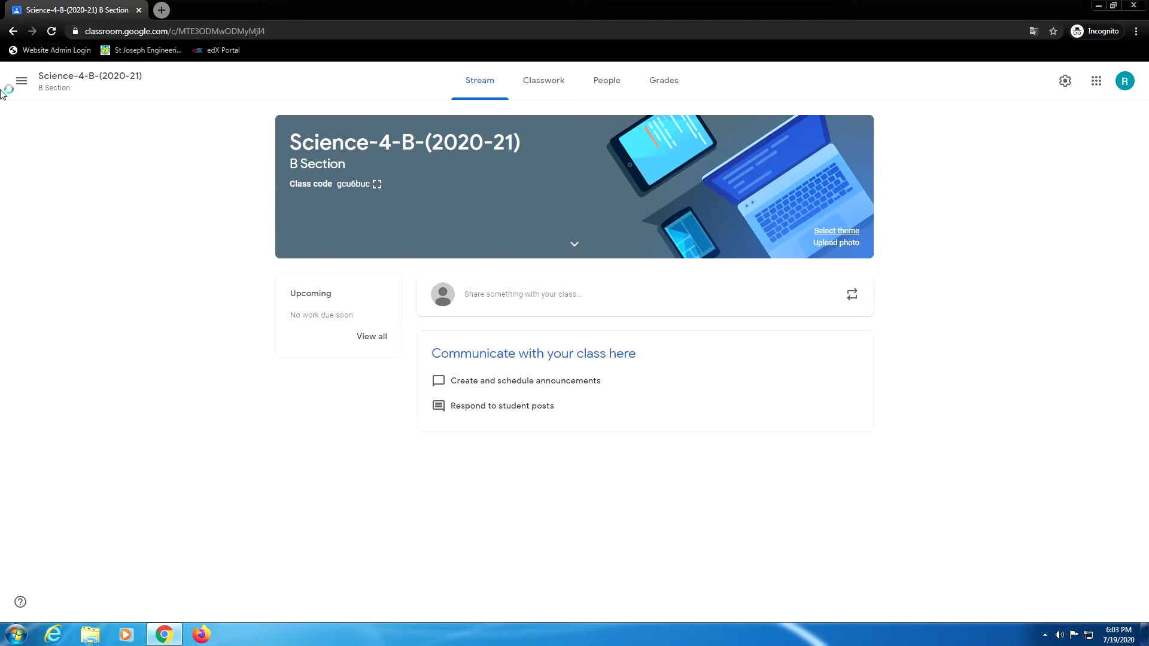
Review the class code options in the class settings and view the enlarged class code from the Stream banner
{"action": "left_click", "coordinate": [1064, 82]}
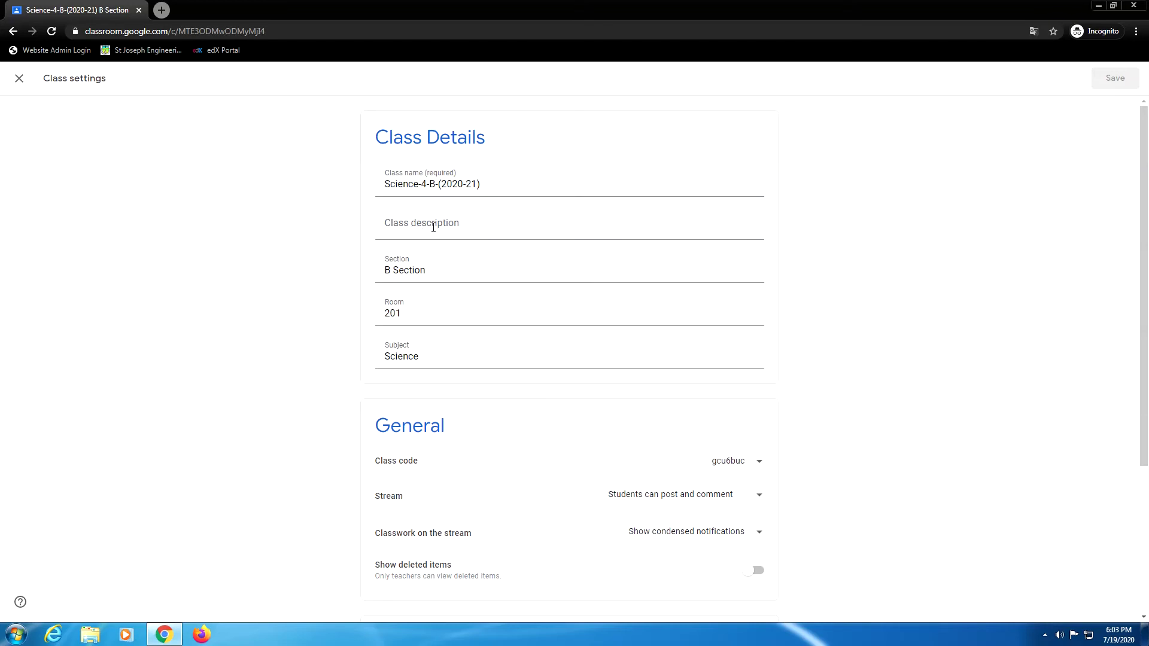
{"action": "scroll", "coordinate": [436, 225], "scroll_direction": "down", "scroll_amount": 1}
{"action": "scroll", "coordinate": [441, 234], "scroll_direction": "down", "scroll_amount": 2}
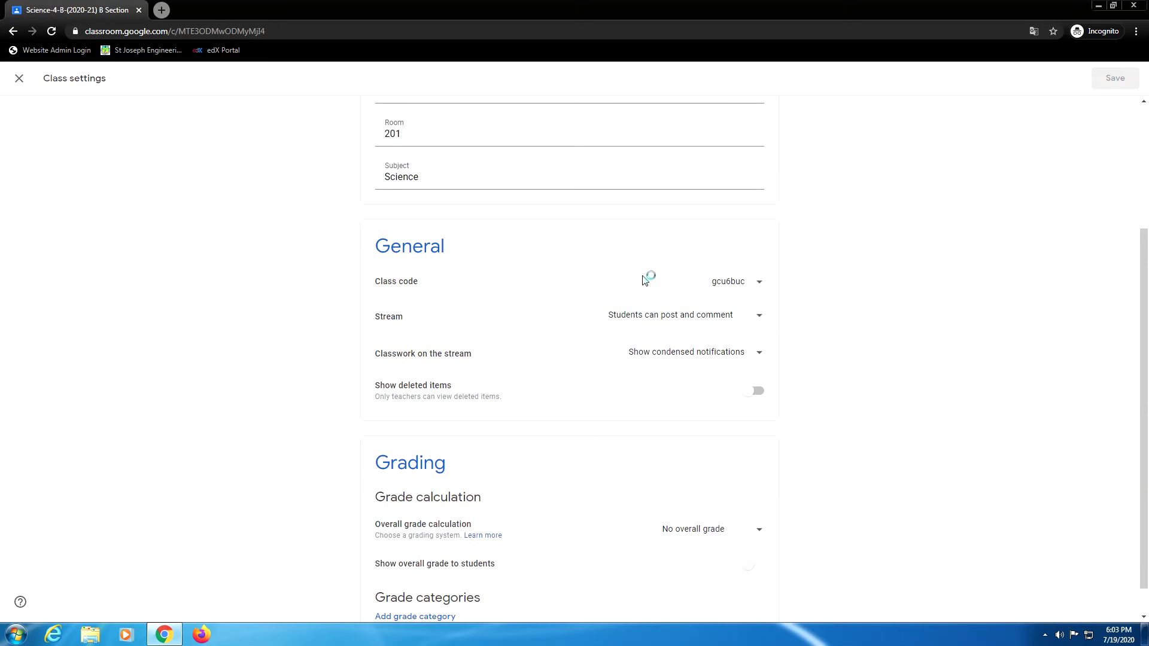
{"action": "left_click", "coordinate": [757, 286]}
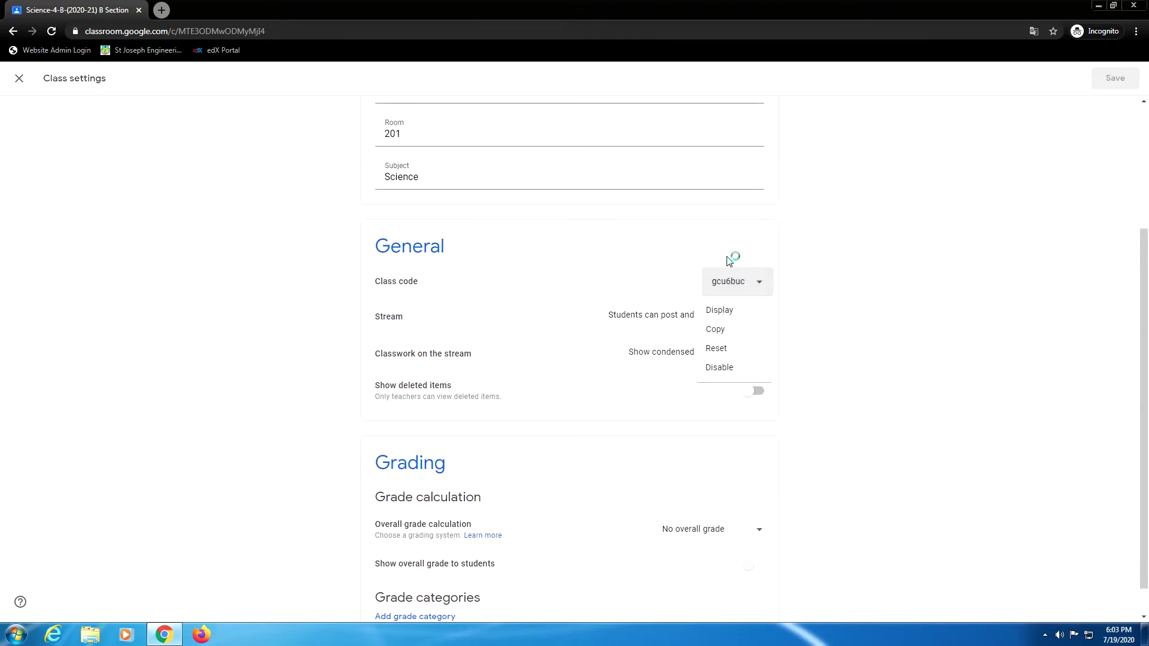
{"action": "left_click", "coordinate": [704, 244]}
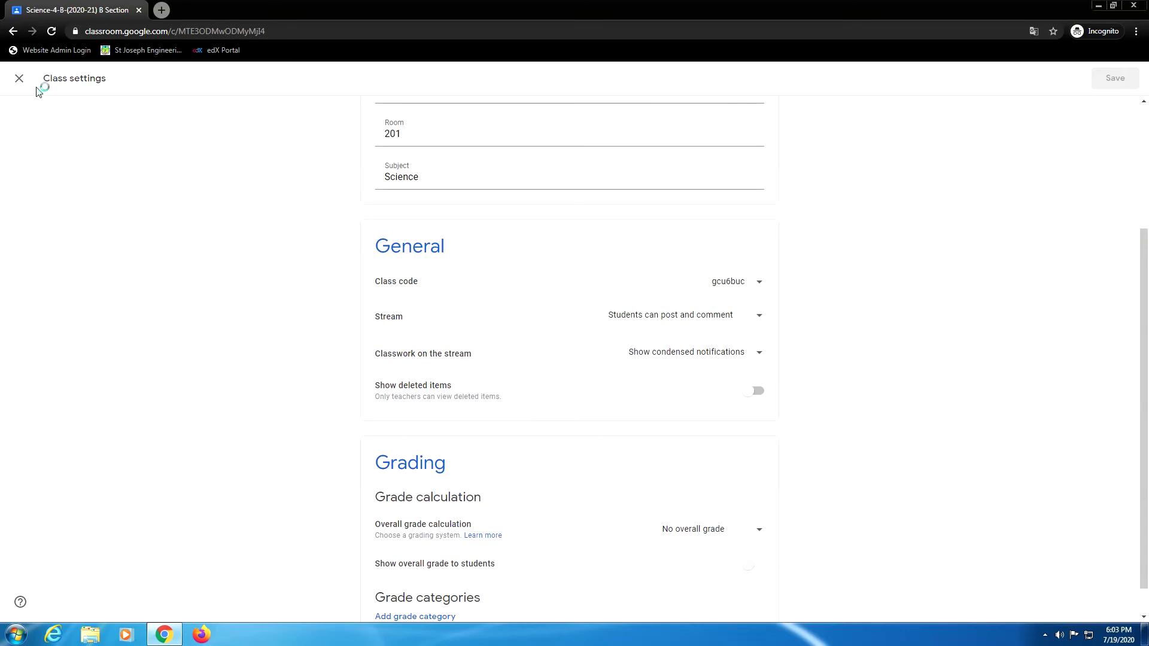
{"action": "left_click", "coordinate": [18, 80]}
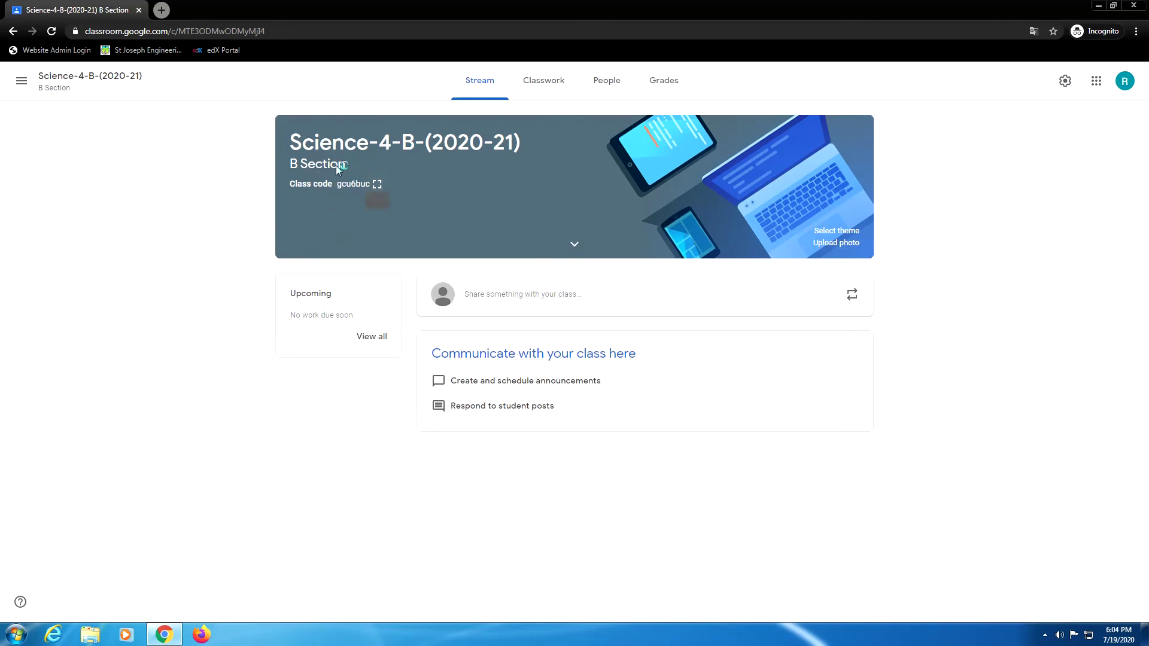
{"action": "left_click", "coordinate": [377, 185]}
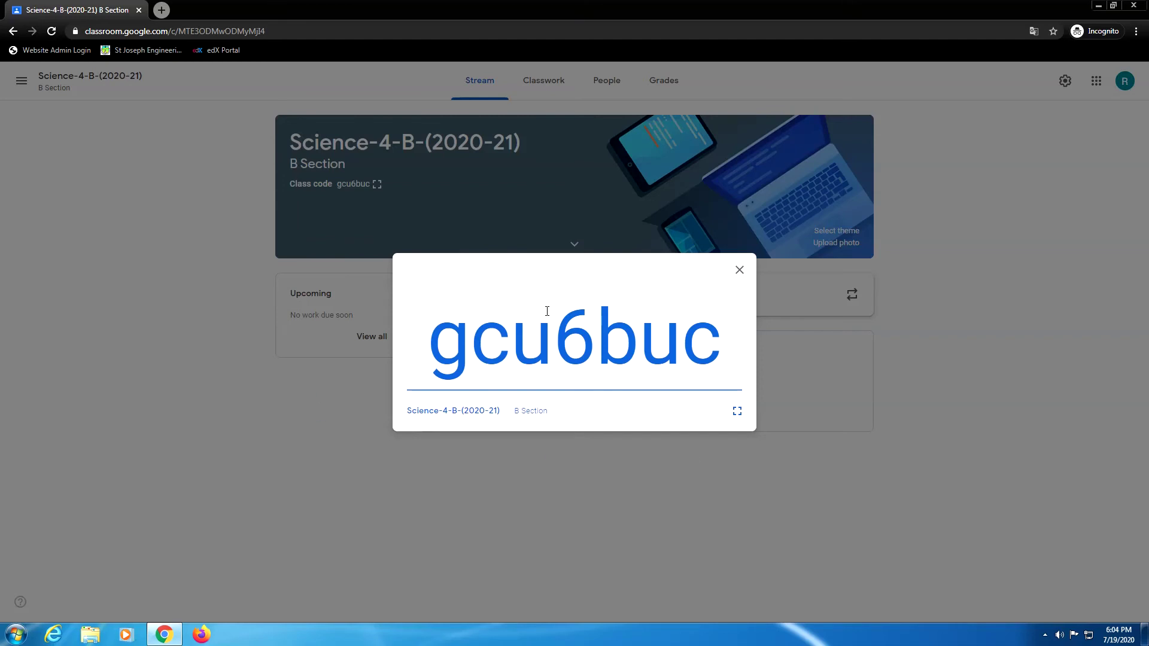
{"action": "left_click", "coordinate": [739, 270]}
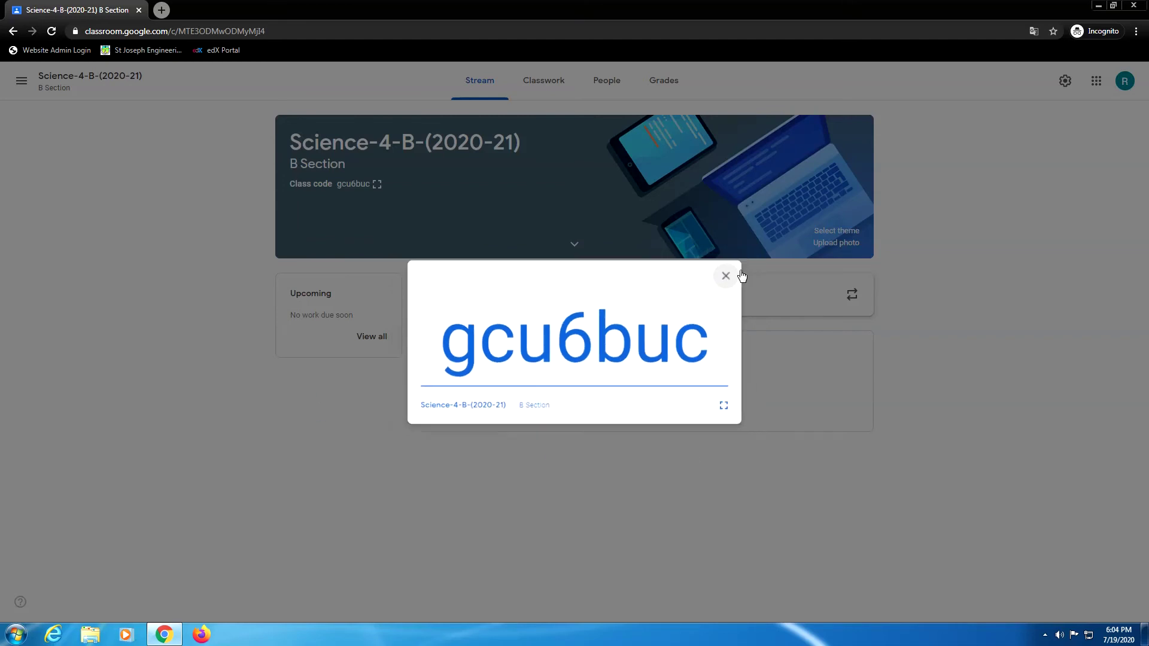
Reopen the settings of Science-4-B-(2020-21) and disable the class code
{"action": "left_click", "coordinate": [1065, 82]}
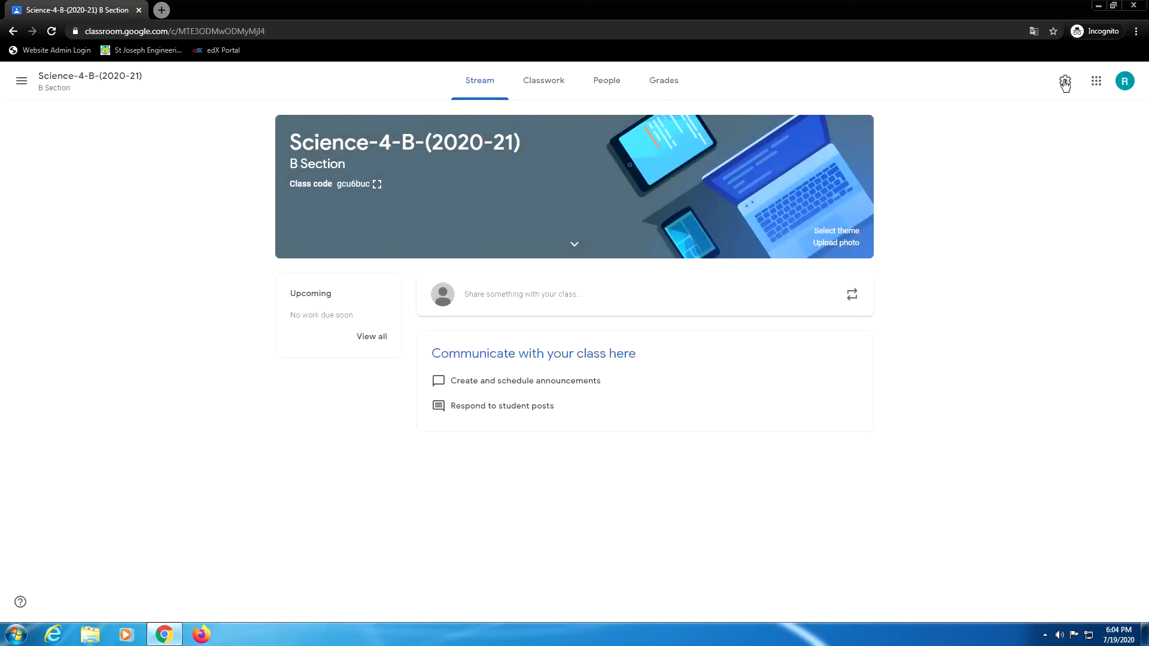
{"action": "scroll", "coordinate": [479, 431], "scroll_direction": "down", "scroll_amount": 1}
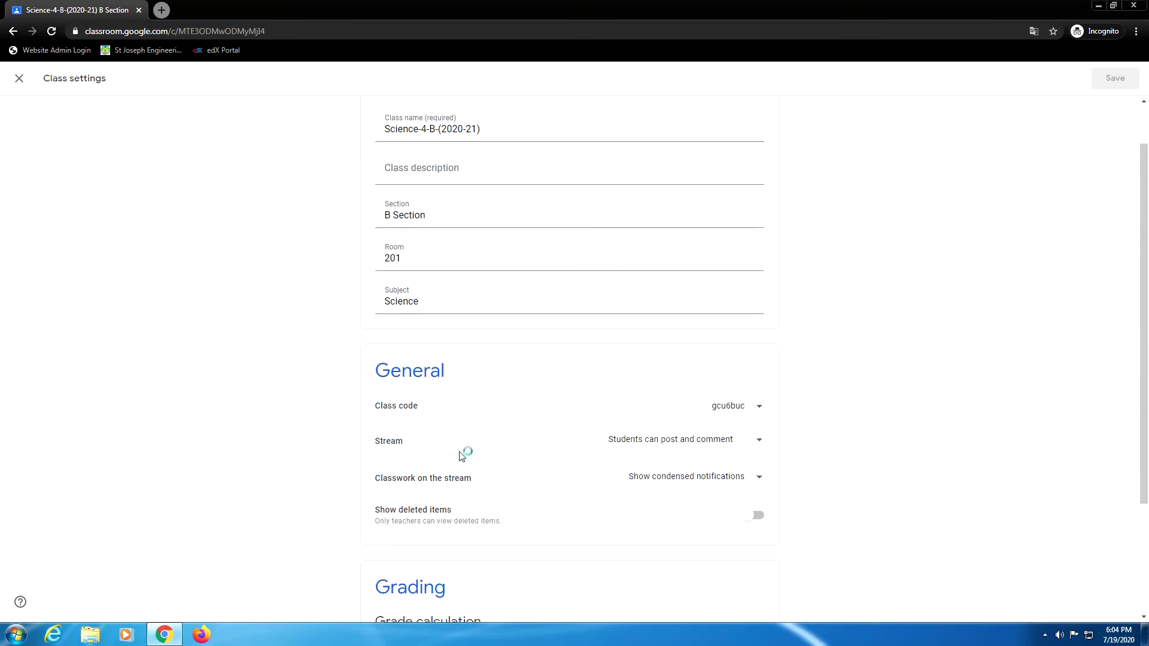
{"action": "left_click", "coordinate": [728, 399]}
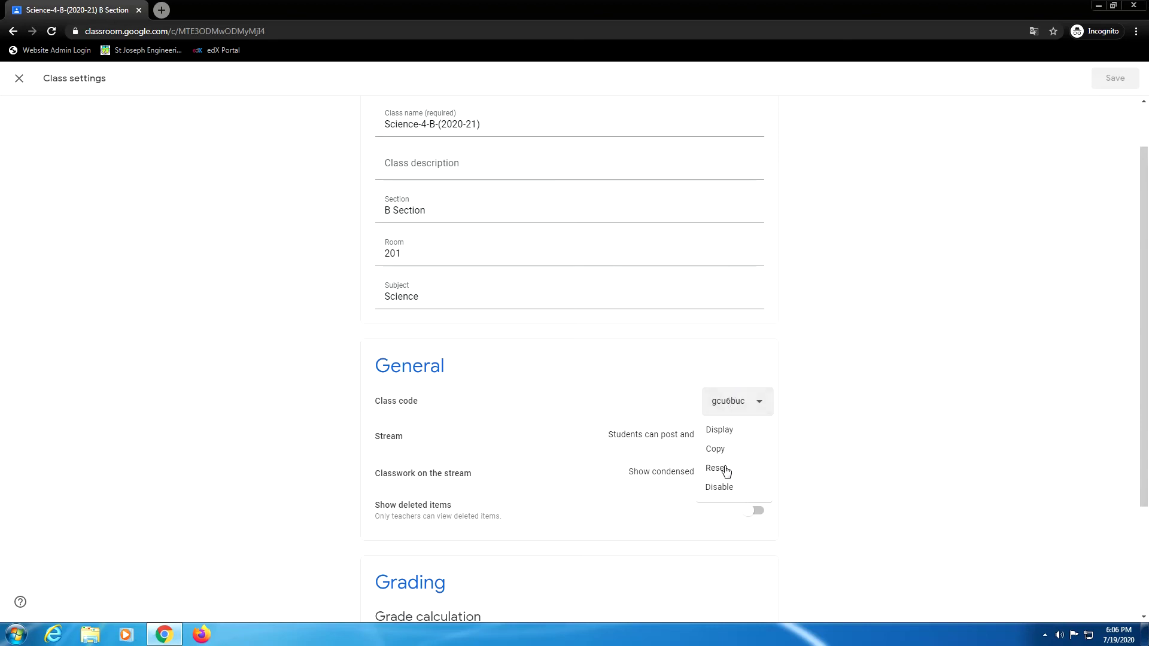
{"action": "left_click", "coordinate": [719, 487]}
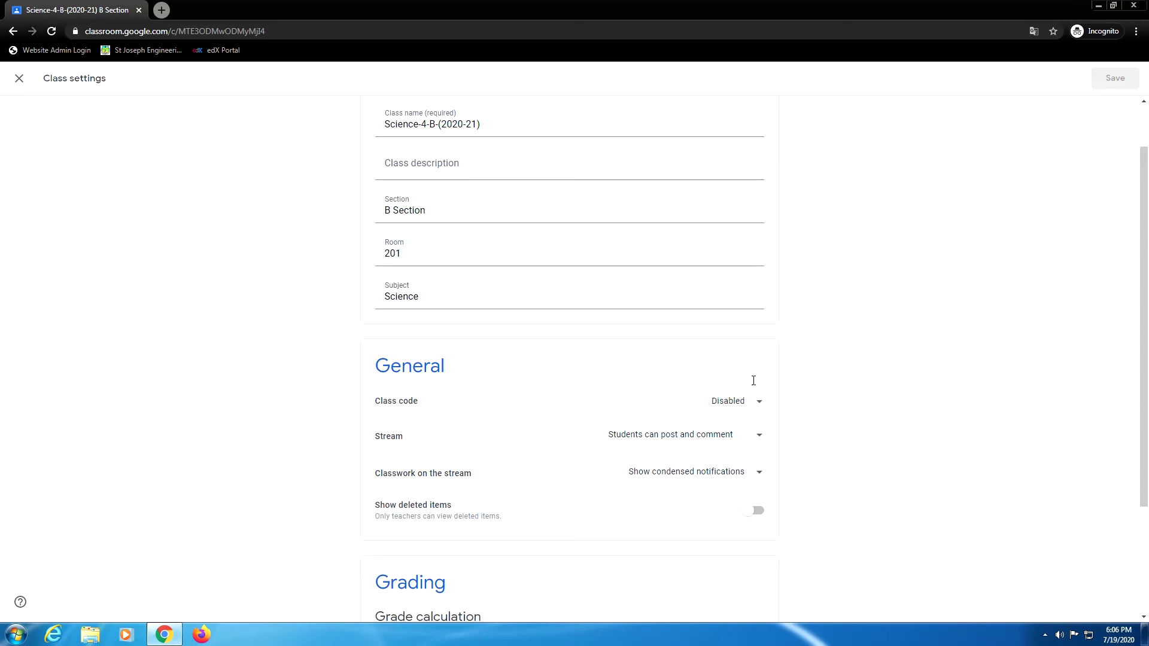
Review the Stream posting permissions and set Classwork on the stream to Show attachments and details
{"action": "left_click", "coordinate": [760, 439]}
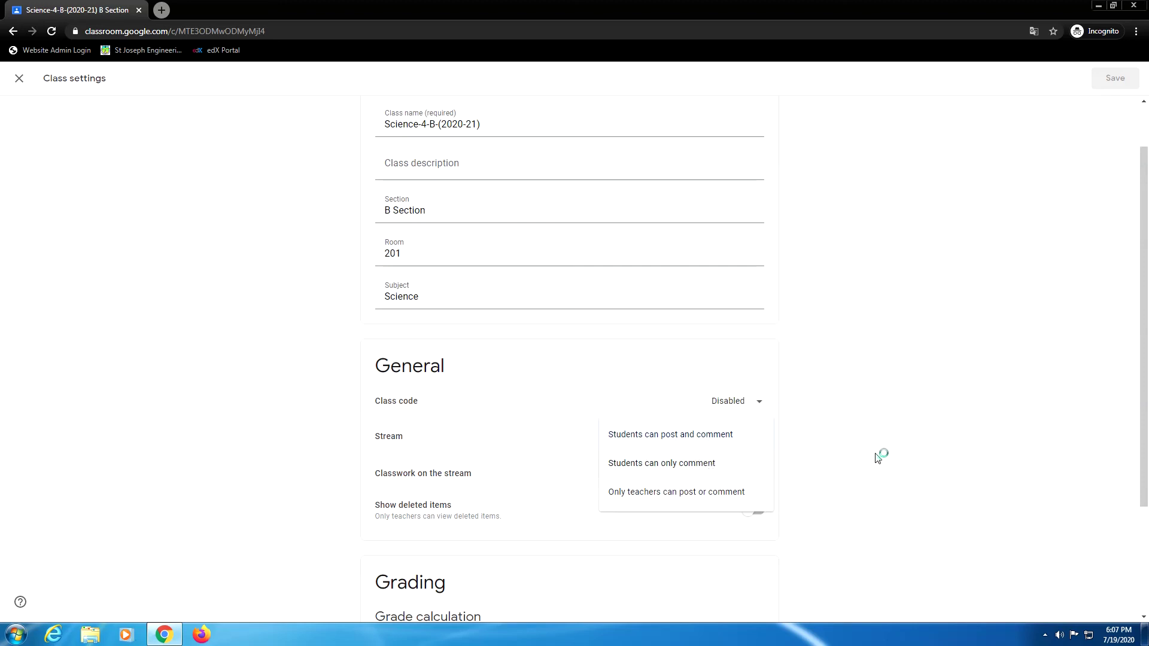
{"action": "left_click", "coordinate": [833, 453]}
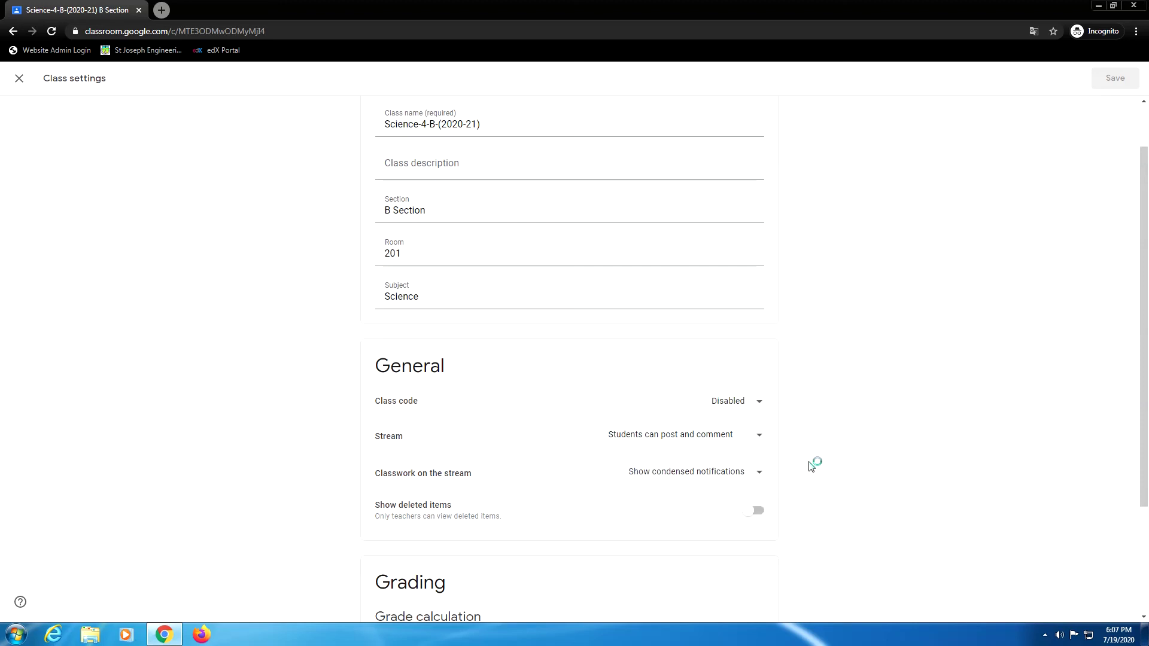
{"action": "left_click", "coordinate": [681, 475]}
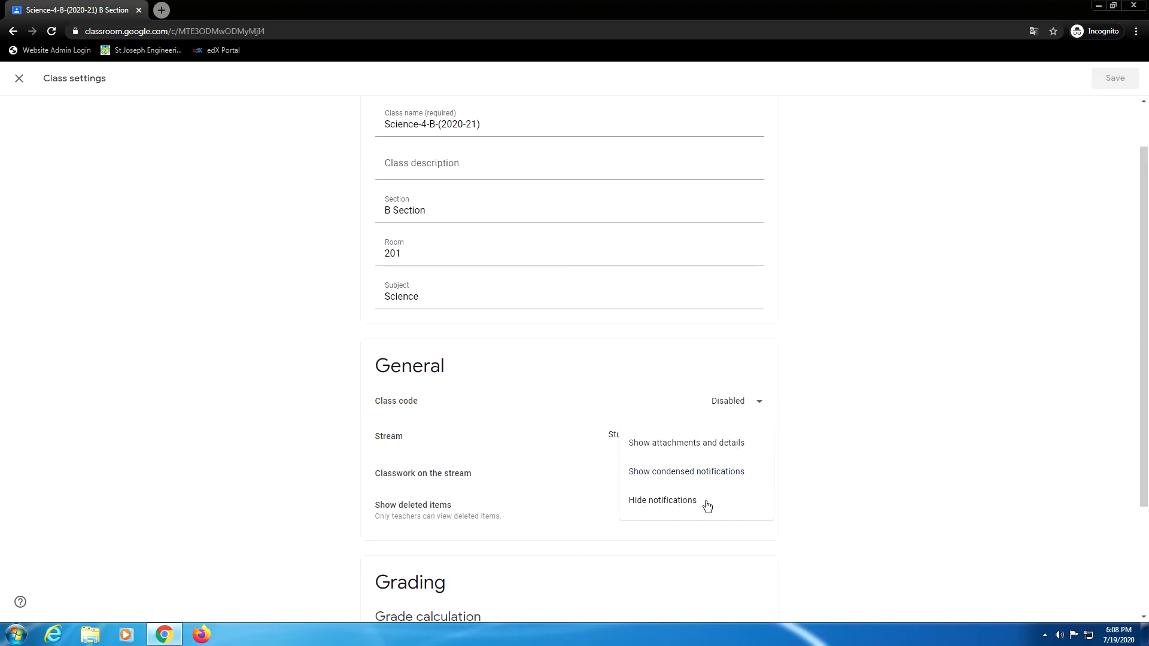
{"action": "left_click", "coordinate": [692, 450]}
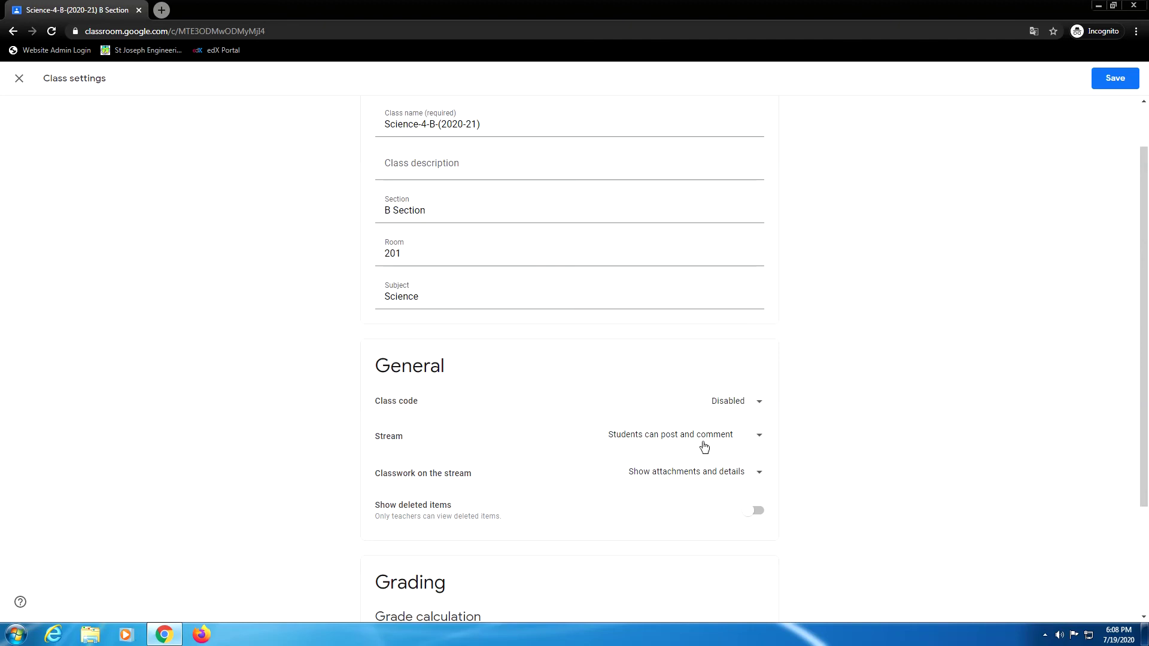
Turn on Show deleted items in the General section of the class settings
{"action": "scroll", "coordinate": [682, 458], "scroll_direction": "down", "scroll_amount": 1}
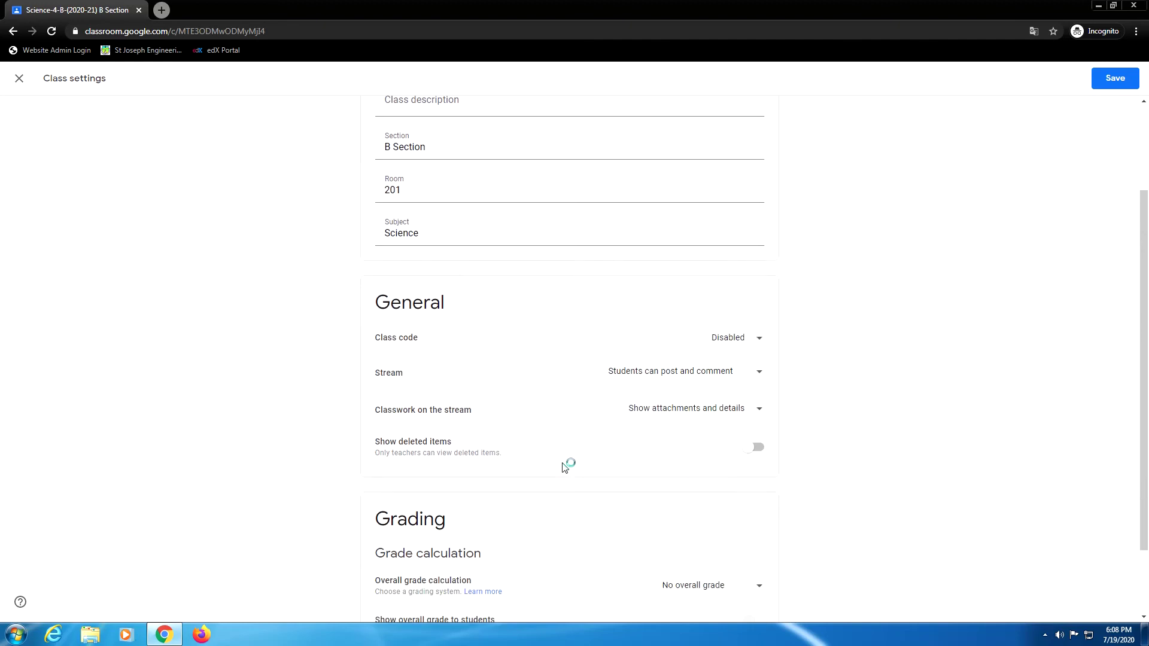
{"action": "scroll", "coordinate": [538, 455], "scroll_direction": "down", "scroll_amount": 1}
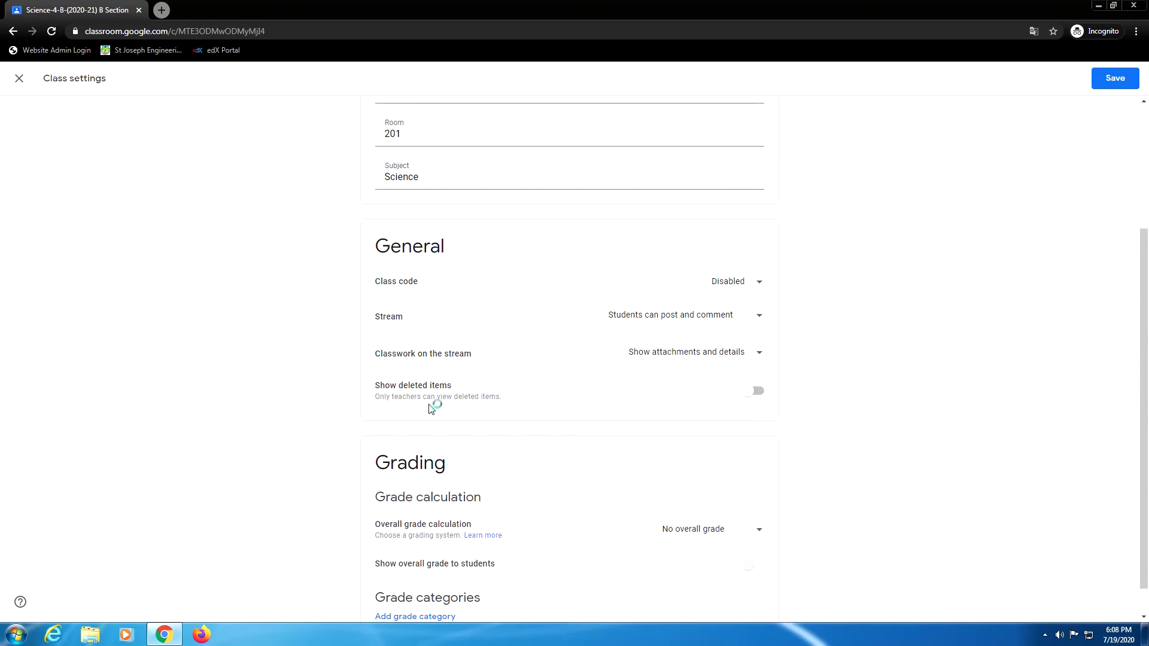
{"action": "left_click", "coordinate": [758, 393]}
Set the overall grade calculation to Total points and turn on showing the overall grade to students
{"action": "scroll", "coordinate": [479, 353], "scroll_direction": "down", "scroll_amount": 1}
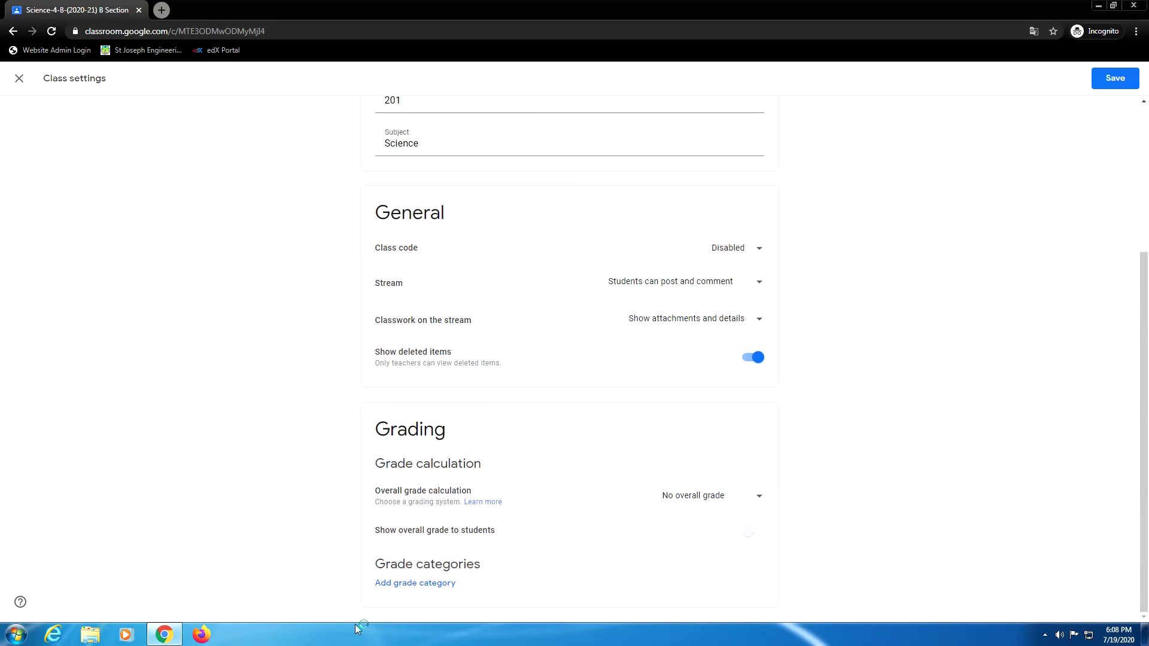
{"action": "left_click", "coordinate": [759, 499]}
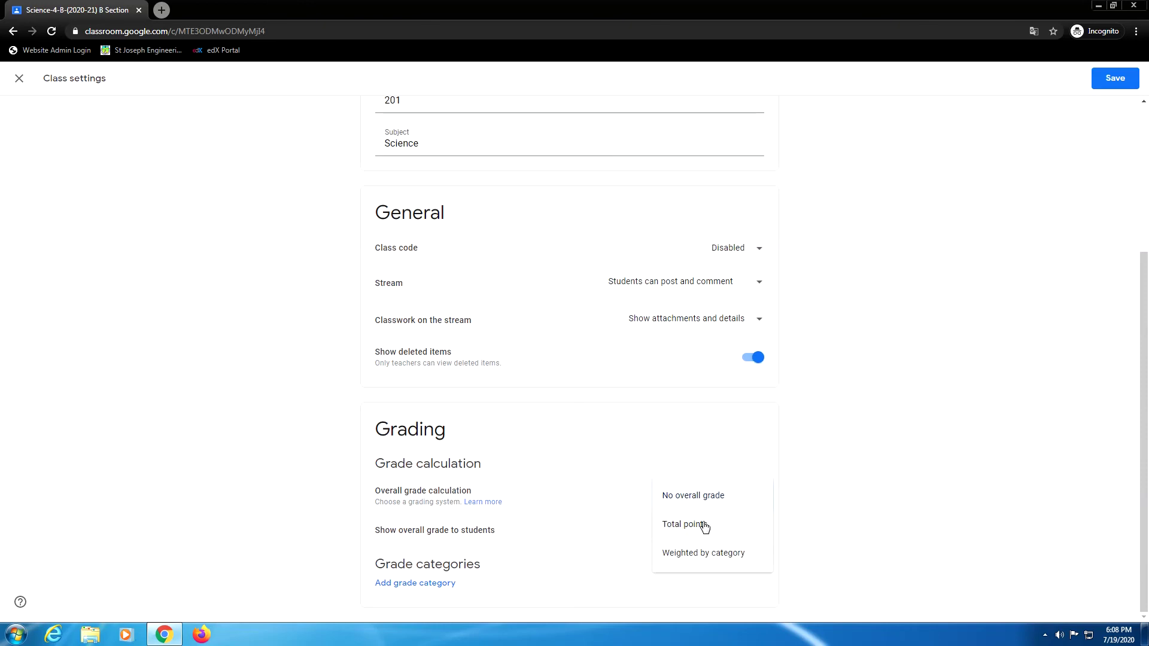
{"action": "left_click", "coordinate": [585, 477]}
{"action": "left_click", "coordinate": [757, 498]}
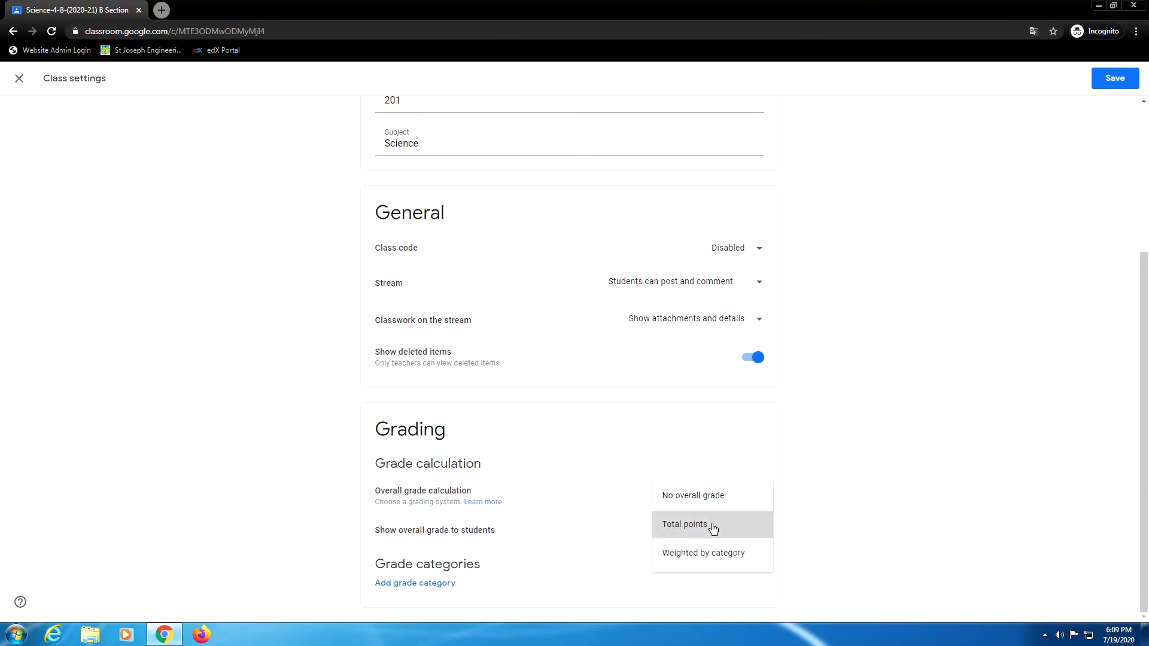
{"action": "left_click", "coordinate": [712, 527]}
{"action": "left_click", "coordinate": [757, 533]}
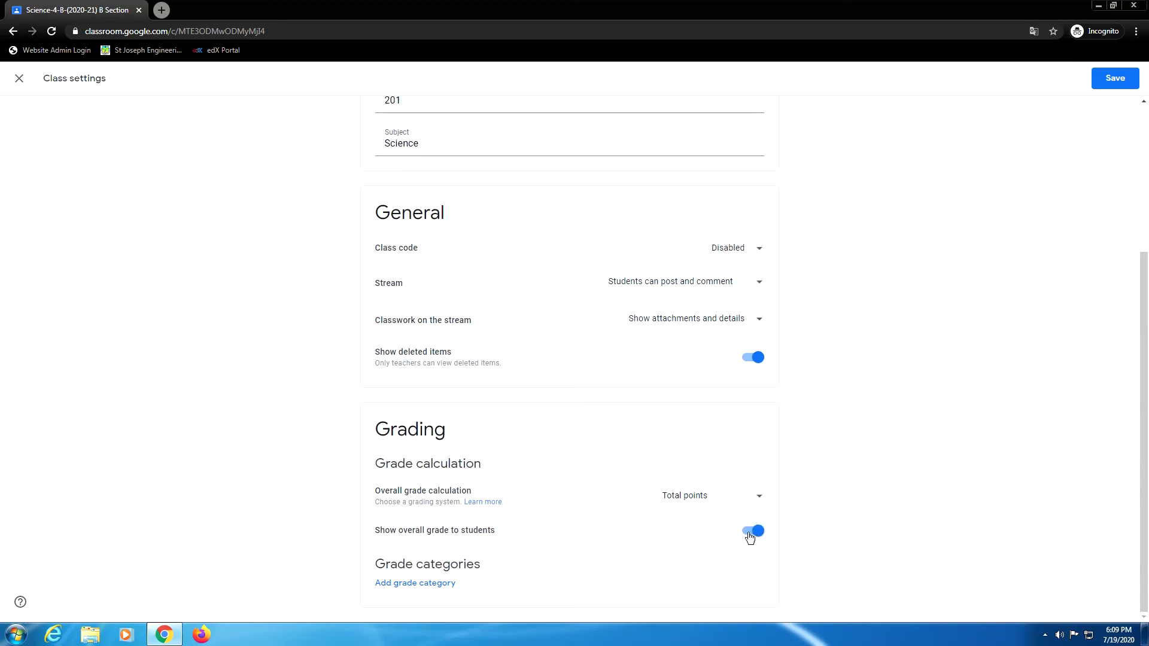
Add a blank grade category, remove it again and save the class settings
{"action": "left_click", "coordinate": [433, 589]}
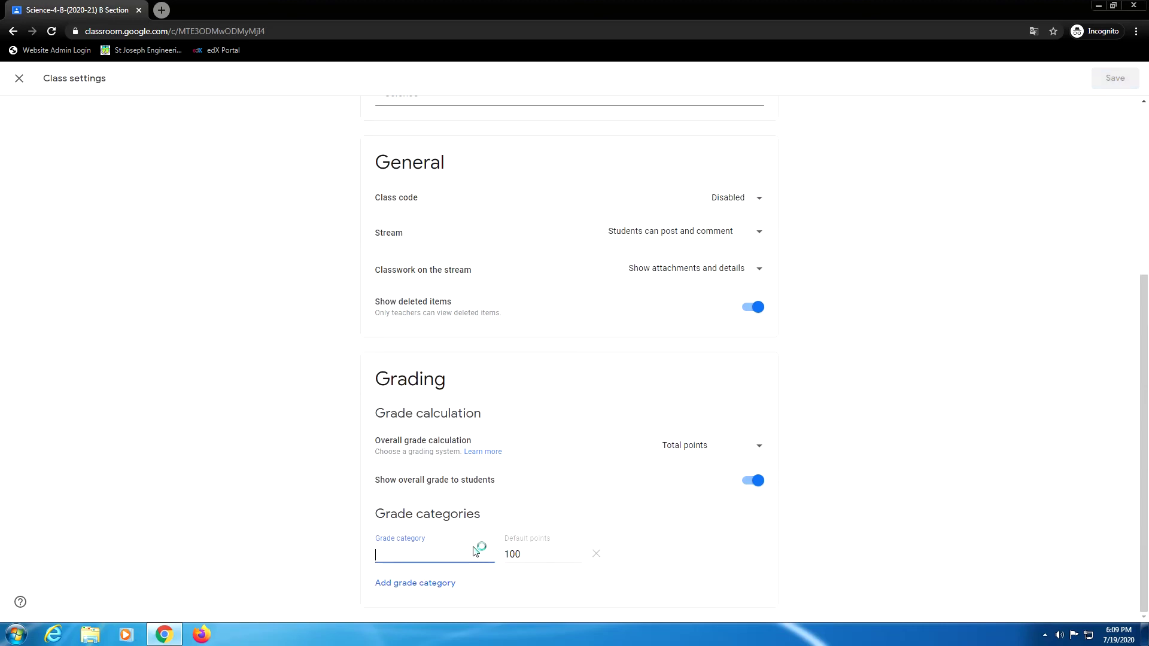
{"action": "left_click", "coordinate": [595, 554]}
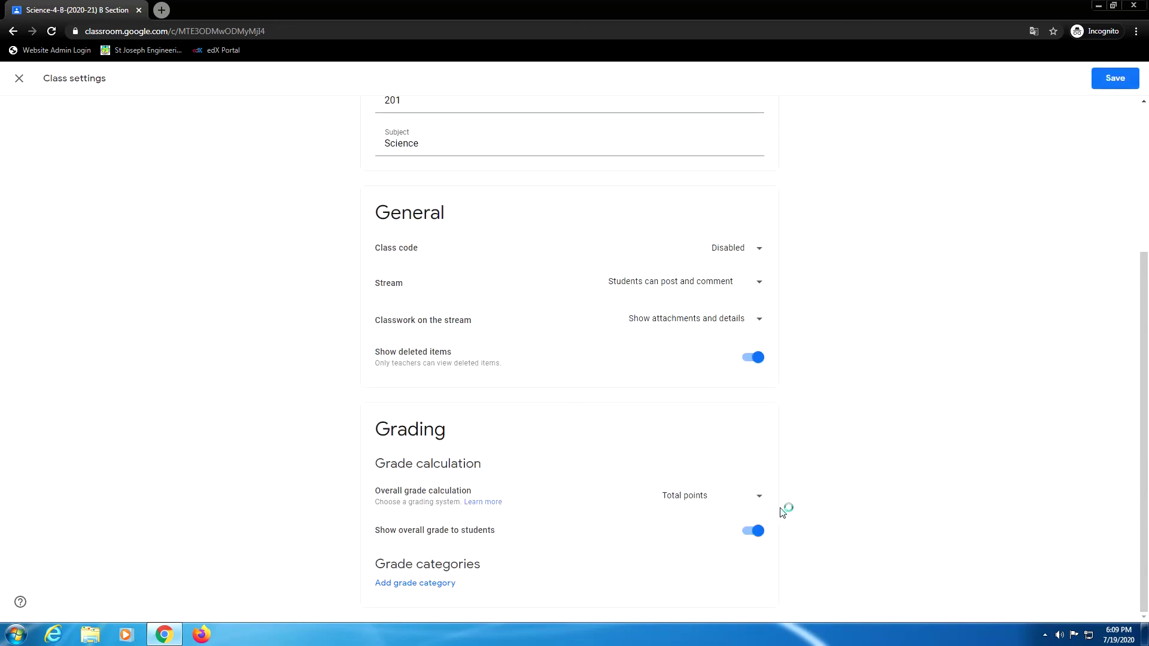
{"action": "scroll", "coordinate": [799, 481], "scroll_direction": "up", "scroll_amount": 4}
{"action": "scroll", "coordinate": [635, 455], "scroll_direction": "down", "scroll_amount": 4}
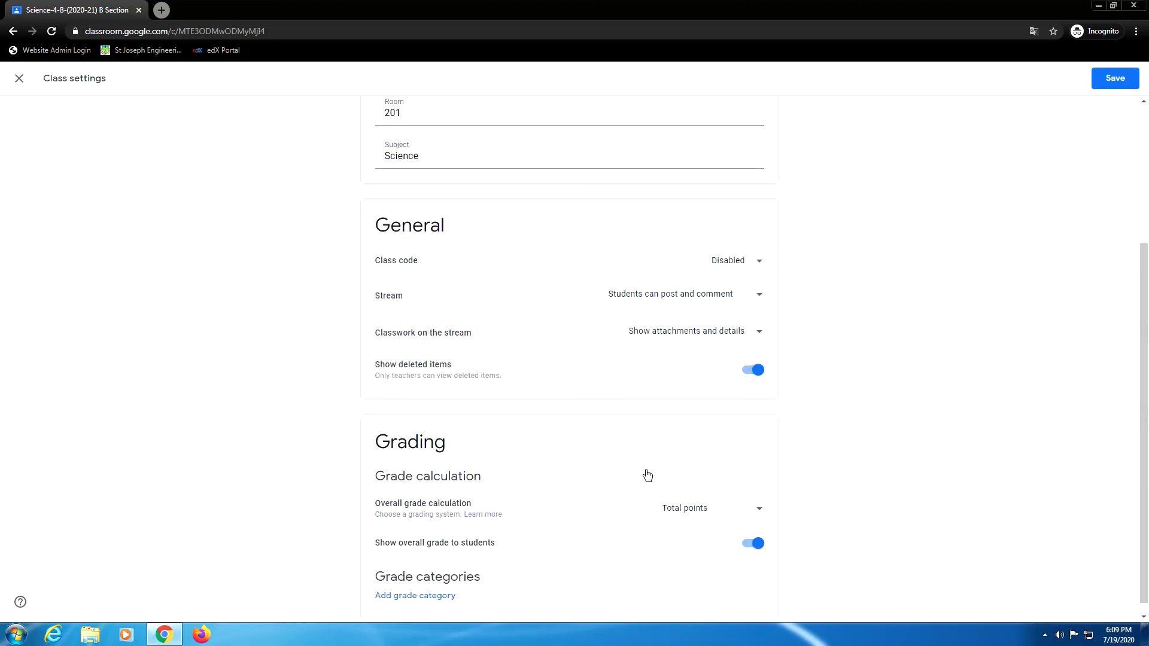
{"action": "scroll", "coordinate": [671, 461], "scroll_direction": "up", "scroll_amount": 4}
{"action": "left_click", "coordinate": [1116, 79]}
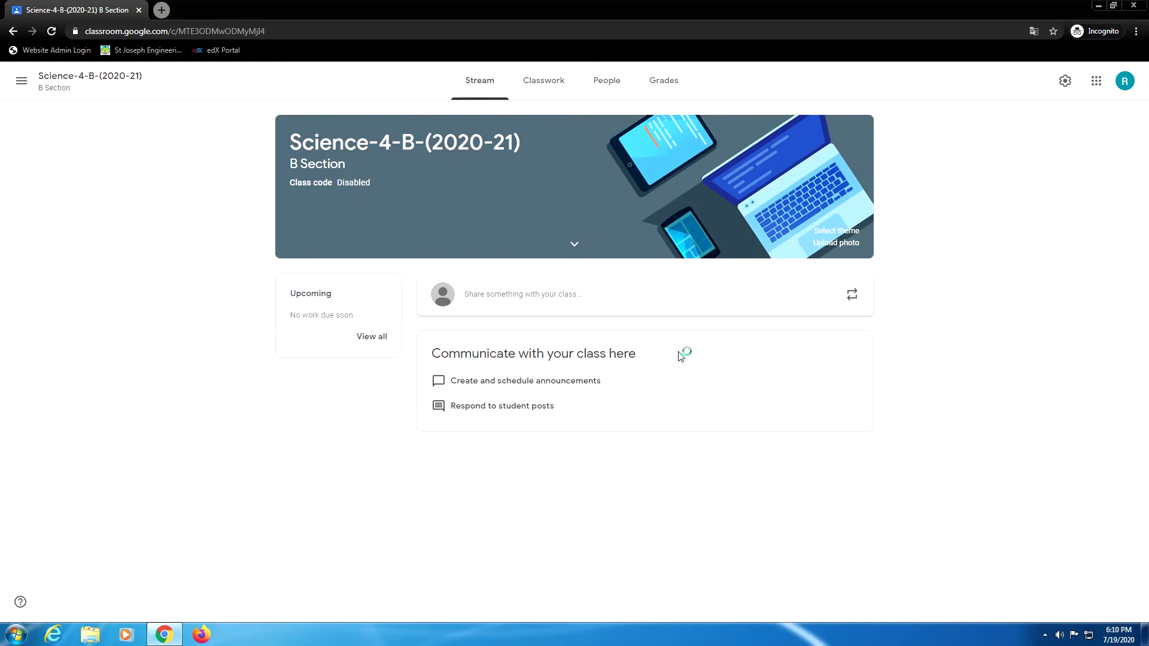
Look through the Classwork creation options and the People and Grades pages, and return to the Stream
{"action": "left_click", "coordinate": [538, 76]}
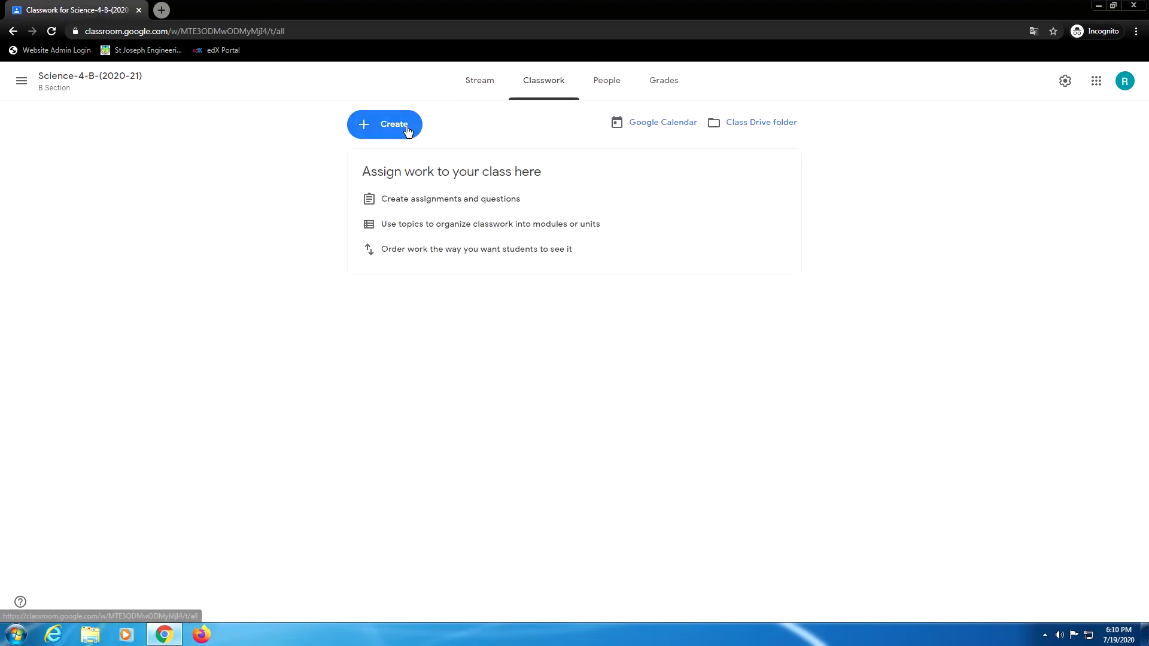
{"action": "left_click", "coordinate": [401, 126]}
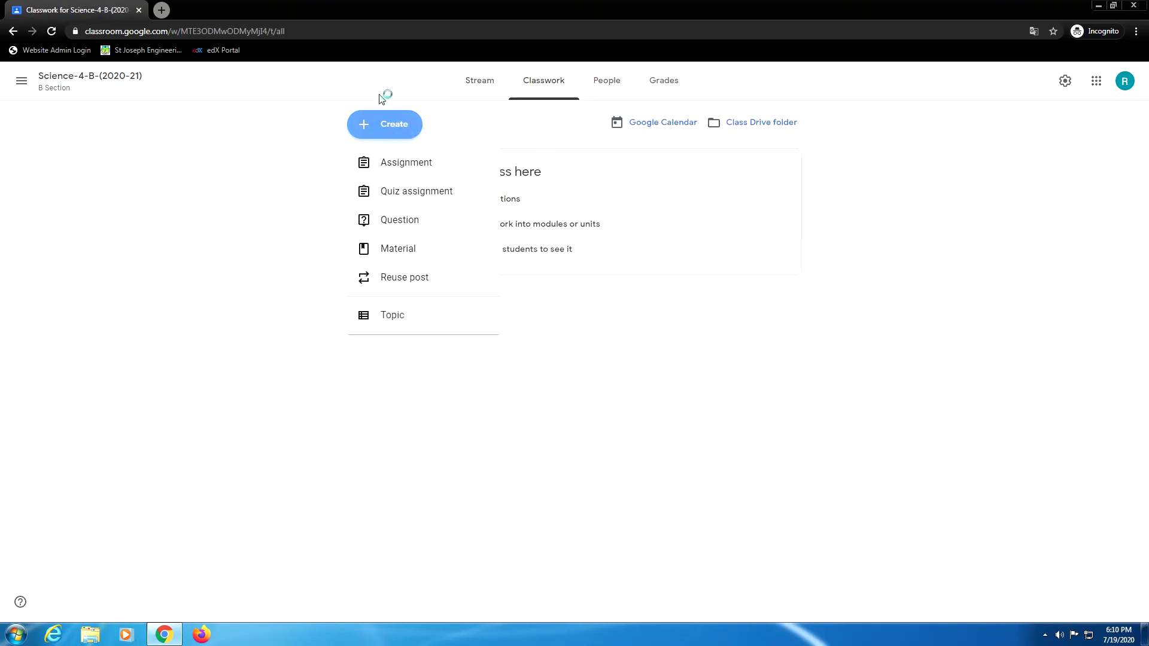
{"action": "left_click", "coordinate": [599, 84]}
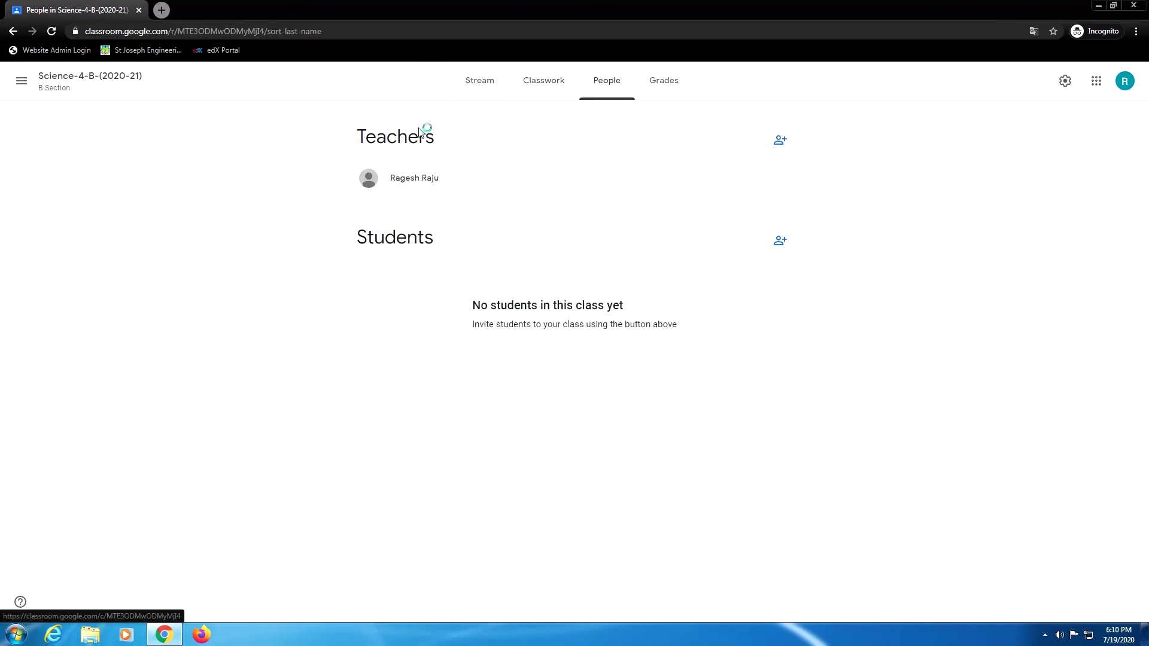
{"action": "left_click", "coordinate": [660, 91]}
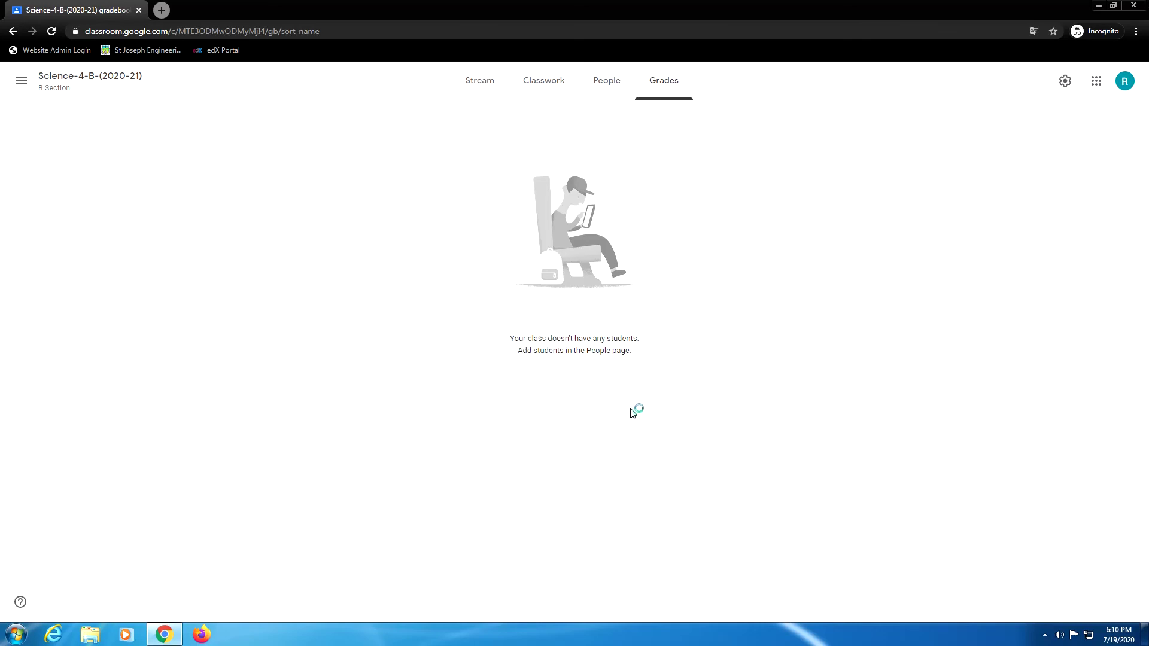
{"action": "left_click", "coordinate": [475, 81]}
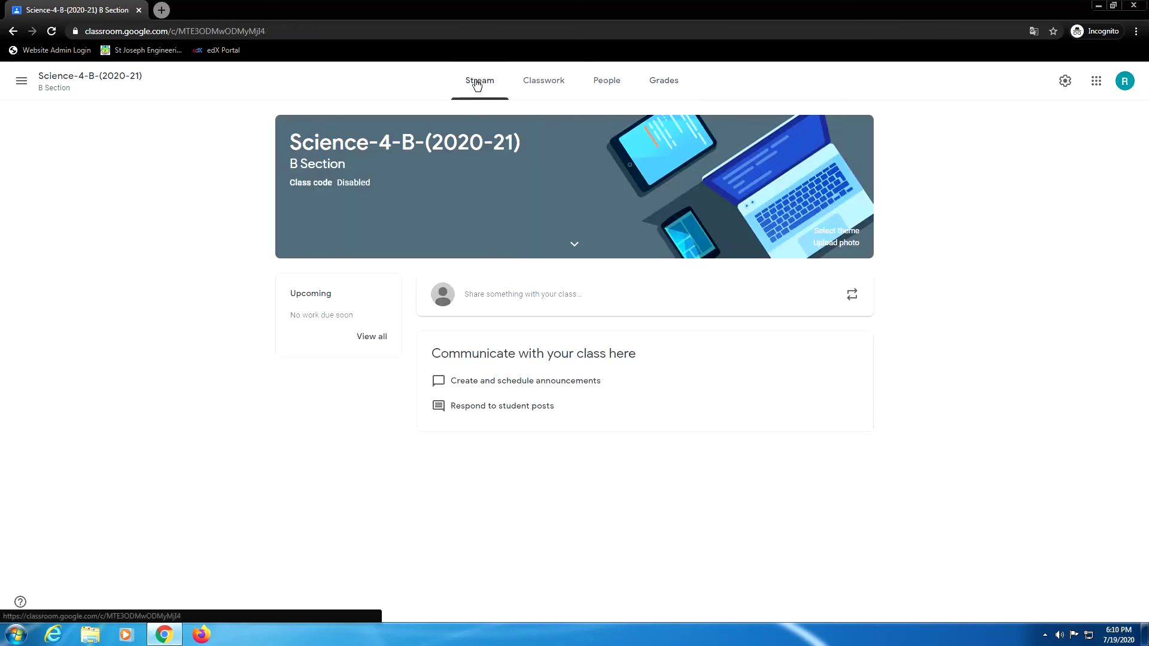